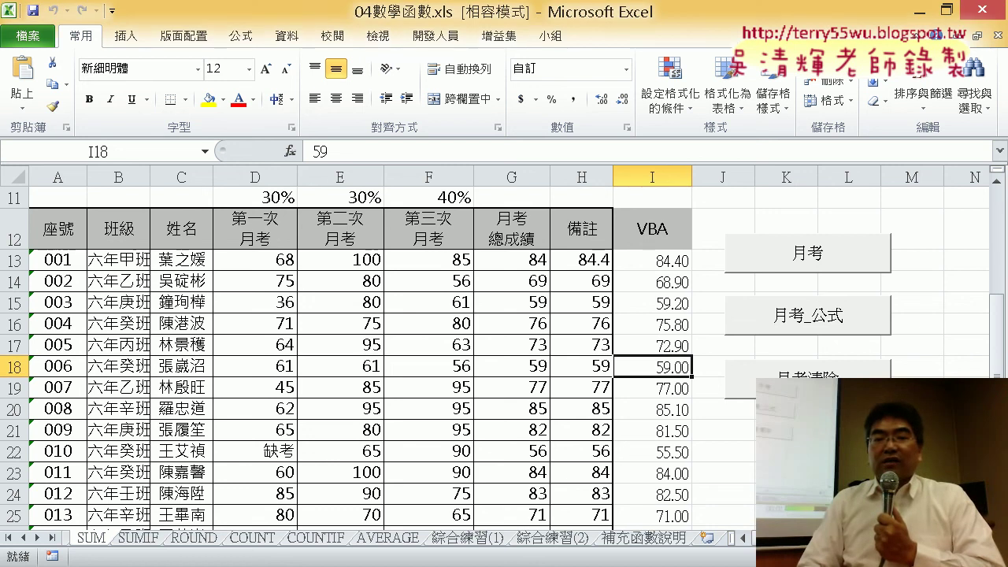
# - Clear and refill column I with SUMPRODUCT totals, check I13, then open Assign Macro for 月考_公式
pyautogui.click(797, 370)
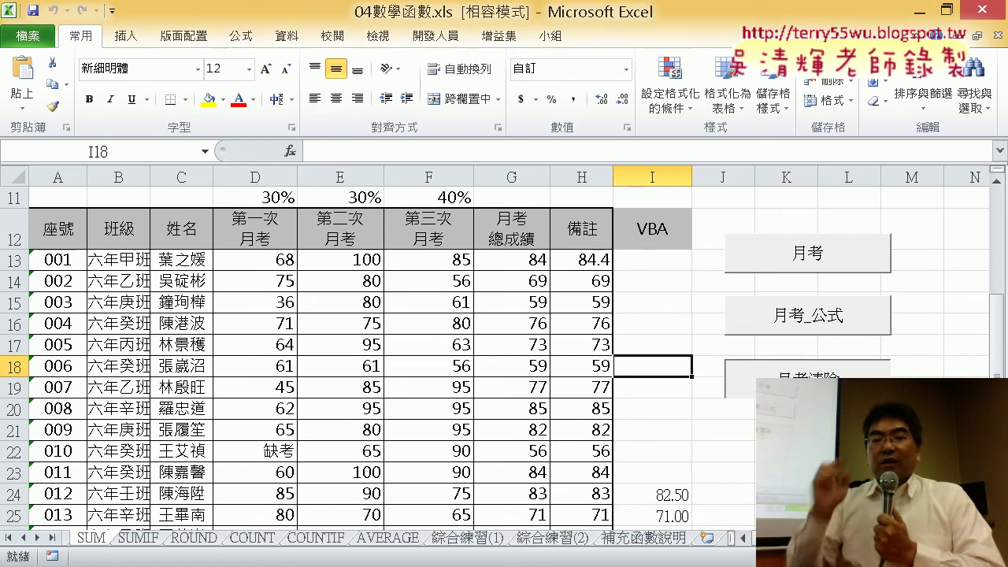
pyautogui.click(799, 319)
pyautogui.click(667, 266)
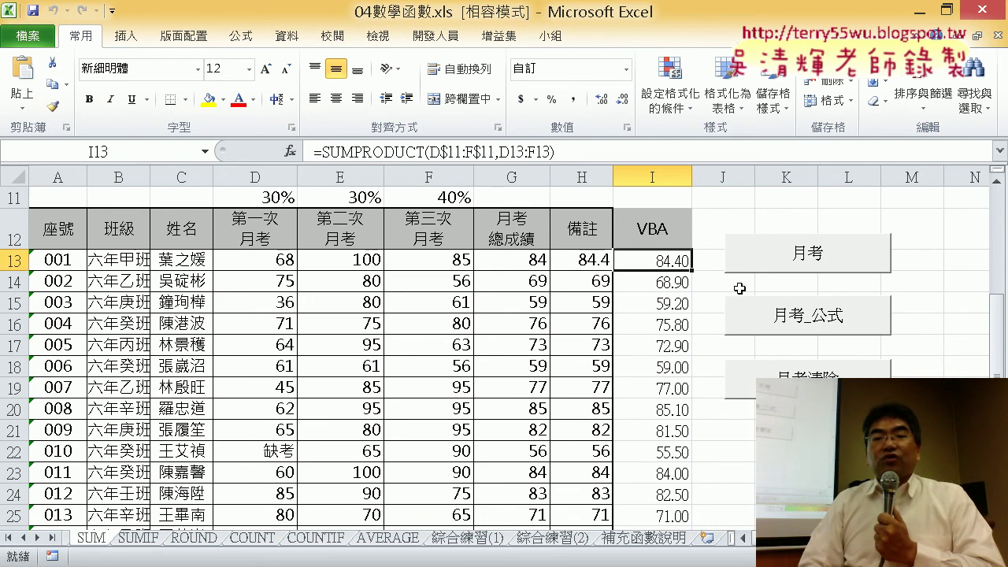
pyautogui.rightClick(772, 319)
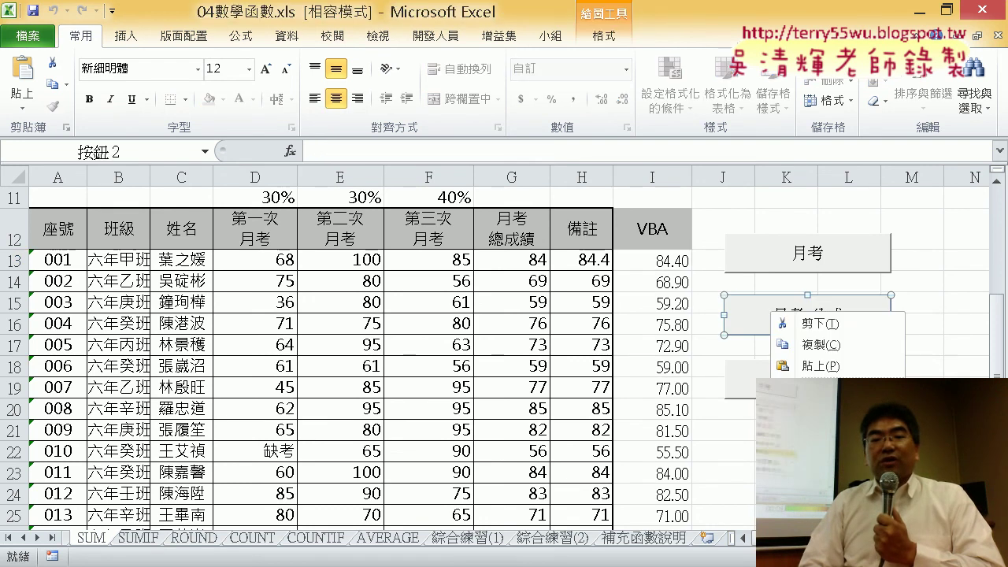
pyautogui.click(819, 454)
# - Delete '.00' from the 月考_公式 NumberFormatLocal so totals use format "0", then close the editor
pyautogui.click(940, 296)
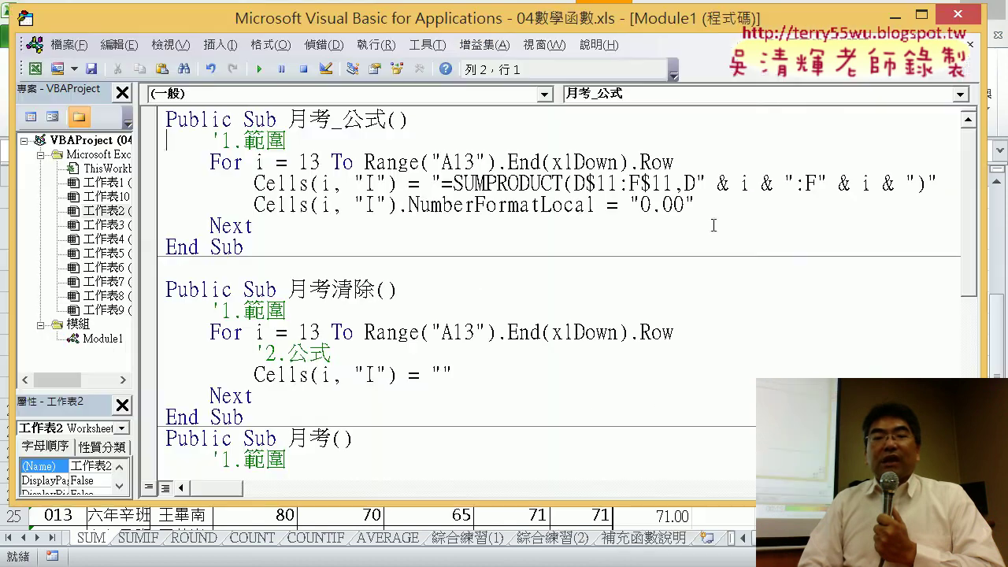
pyautogui.moveTo(409, 205); pyautogui.dragTo(673, 204)
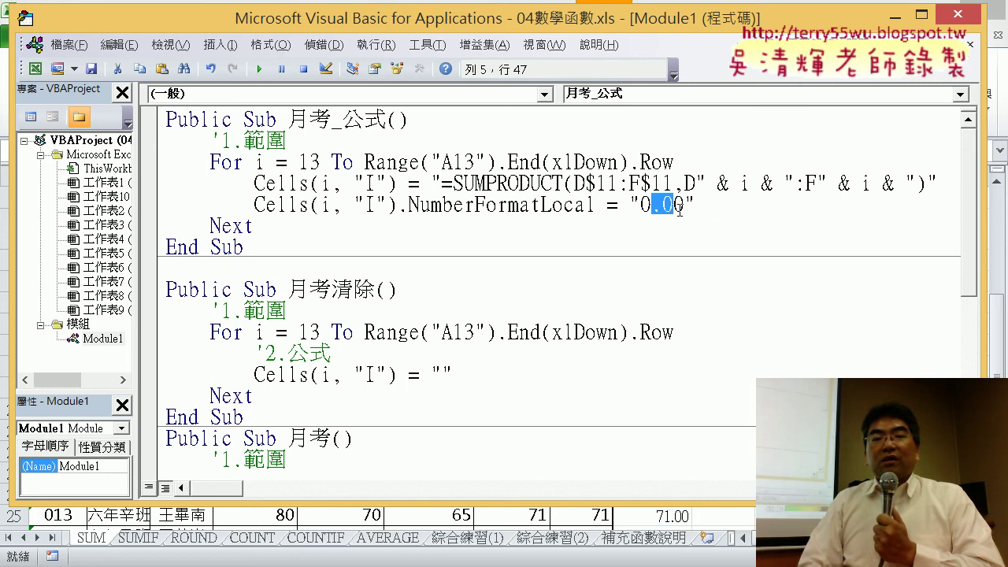
pyautogui.press('Delete')
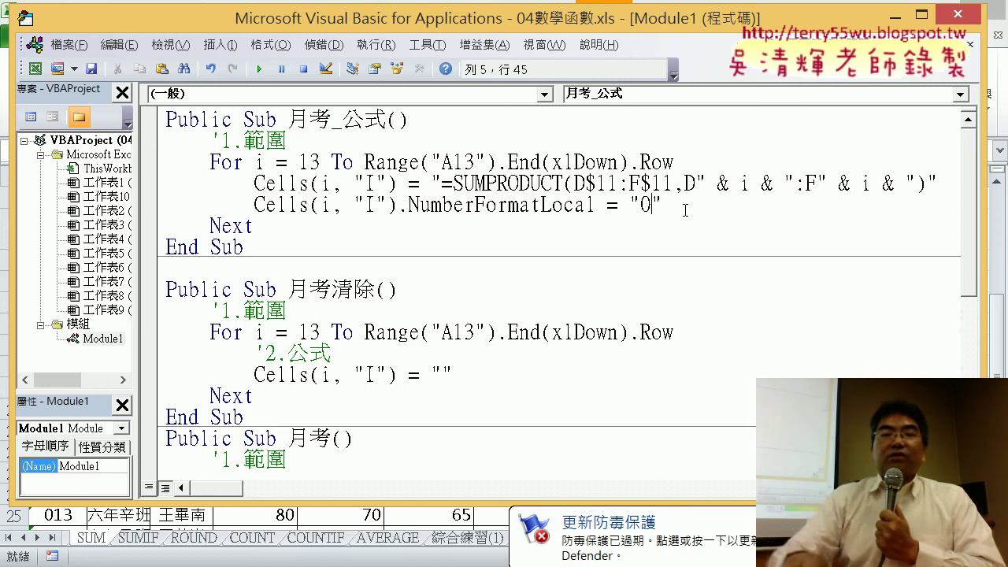
pyautogui.click(959, 17)
# - Clear and refill column I twice with 月考清除 and 月考_公式, select I13, then run 月考
pyautogui.click(787, 376)
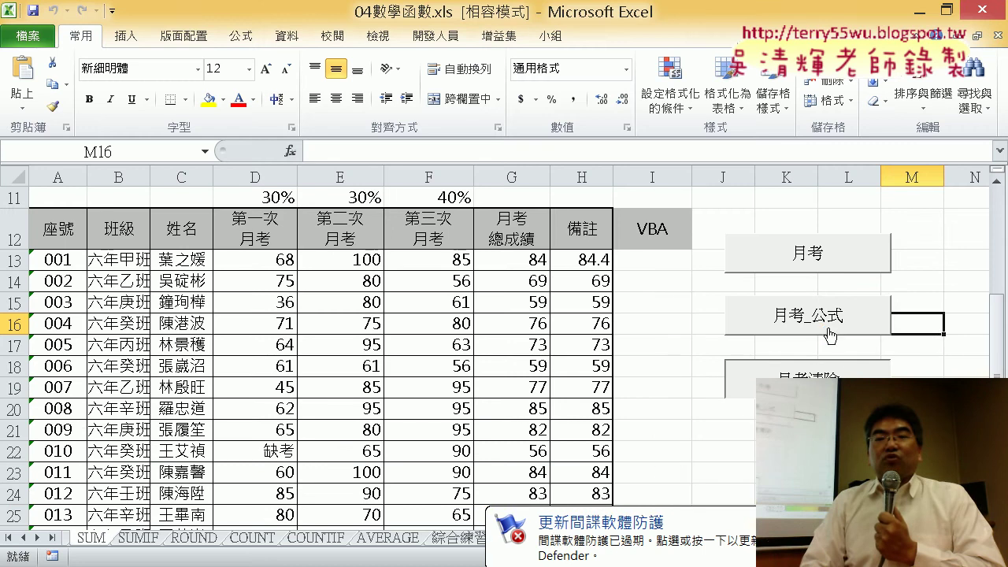
pyautogui.click(827, 332)
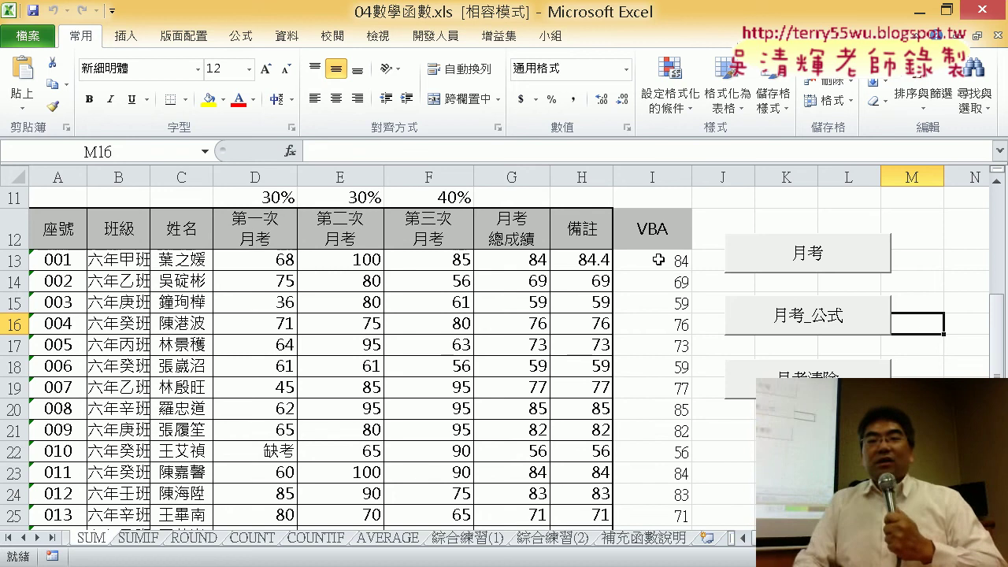
pyautogui.click(818, 377)
pyautogui.click(814, 325)
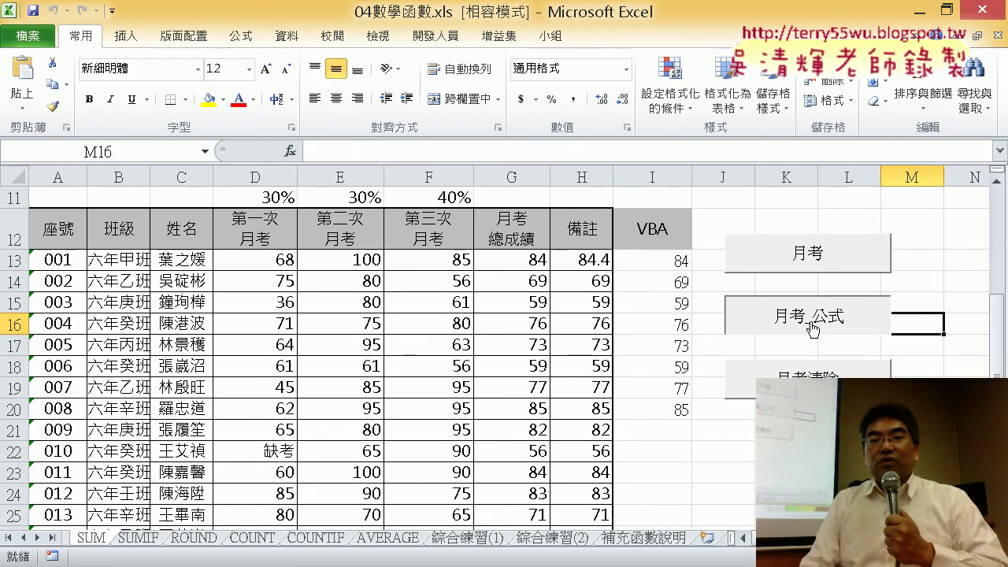
pyautogui.click(672, 259)
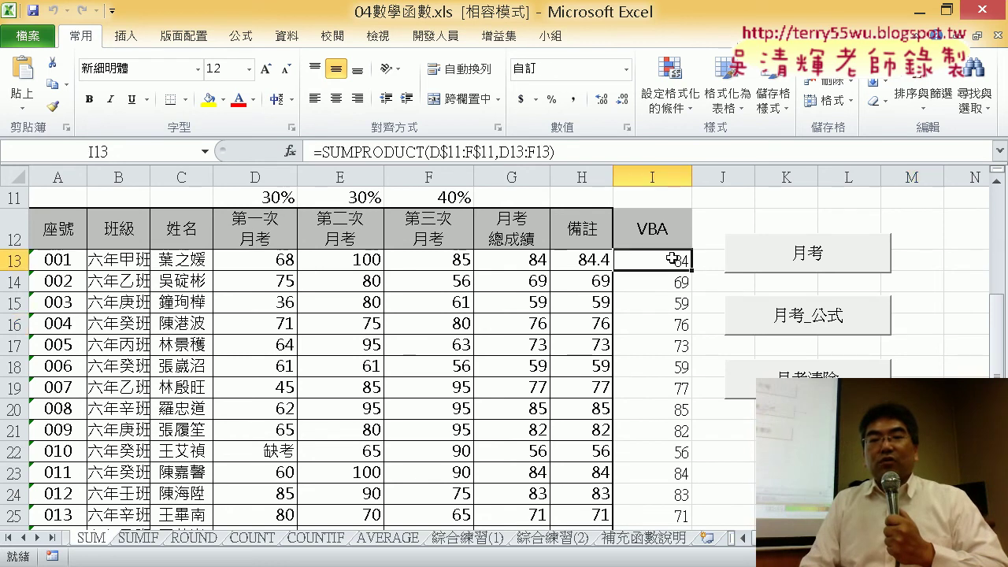
pyautogui.click(764, 255)
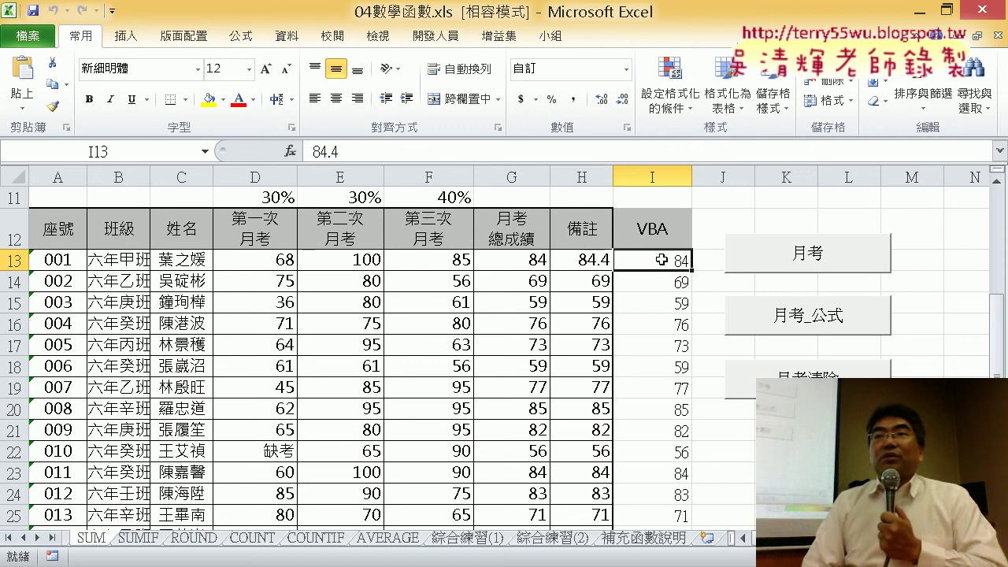
# - Open the 月考 macro code and delete the Round(...) expression after Cells(i, "I") =
pyautogui.rightClick(776, 264)
pyautogui.click(811, 394)
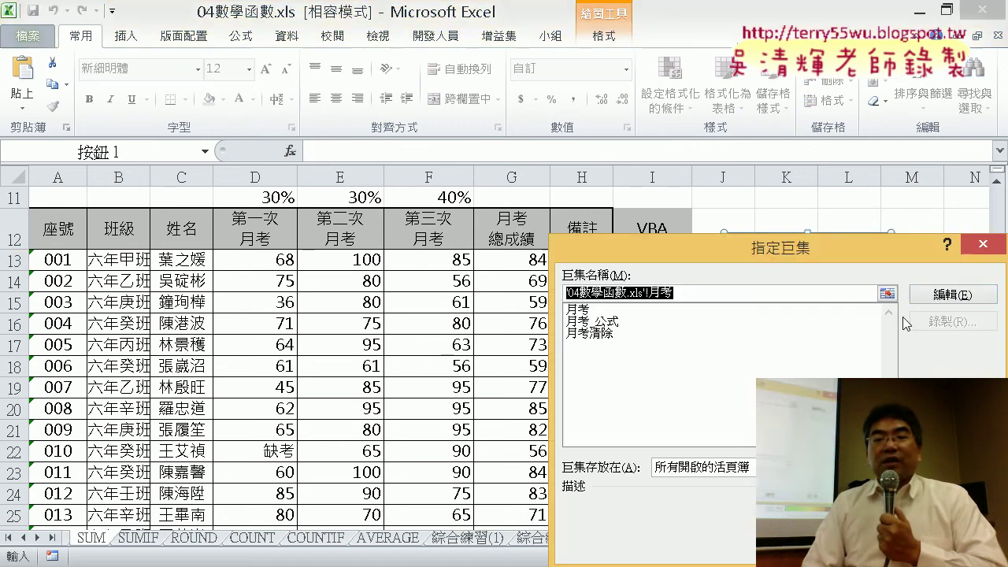
pyautogui.click(952, 293)
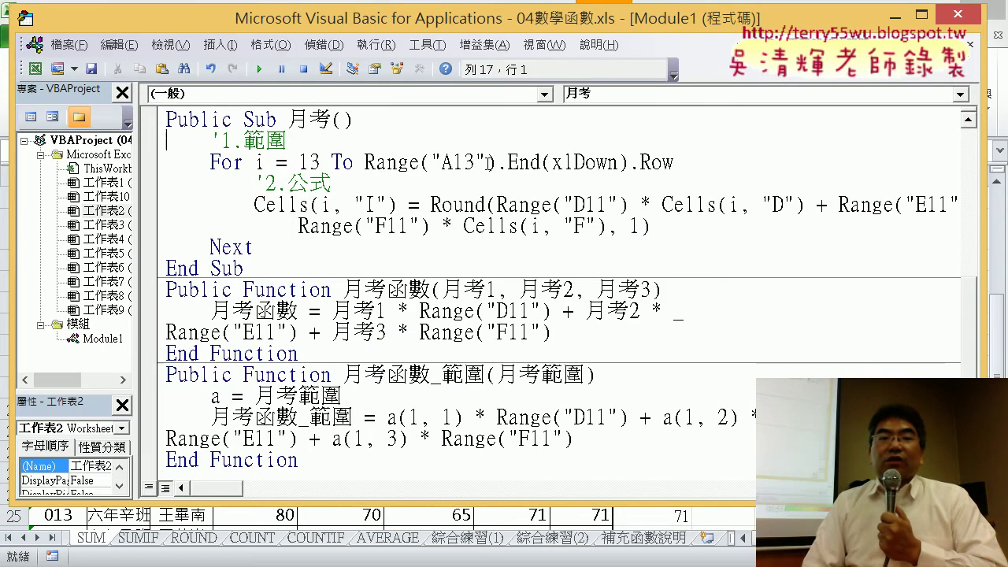
pyautogui.moveTo(430, 205); pyautogui.dragTo(706, 220)
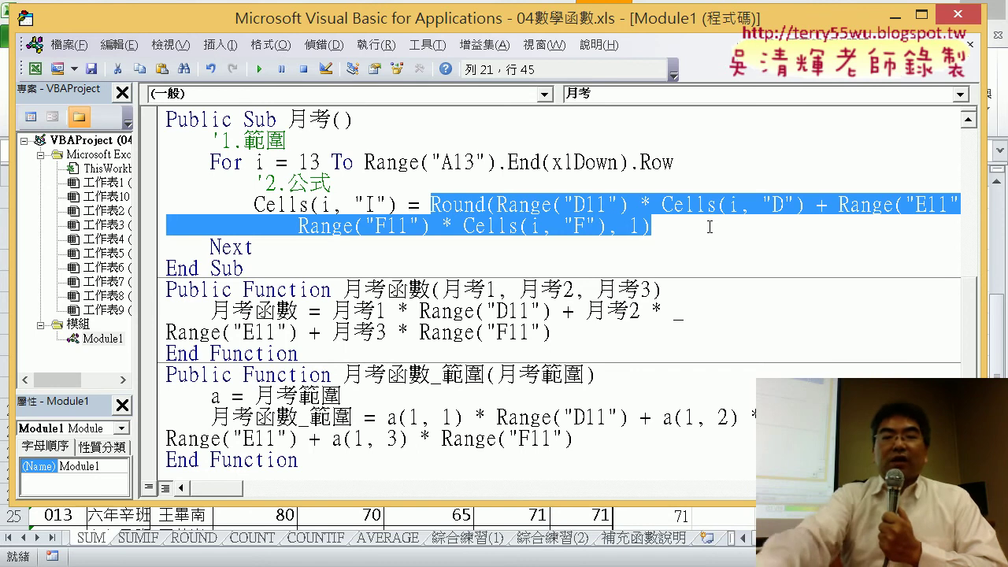
pyautogui.press('Delete')
pyautogui.press('BackSpace')
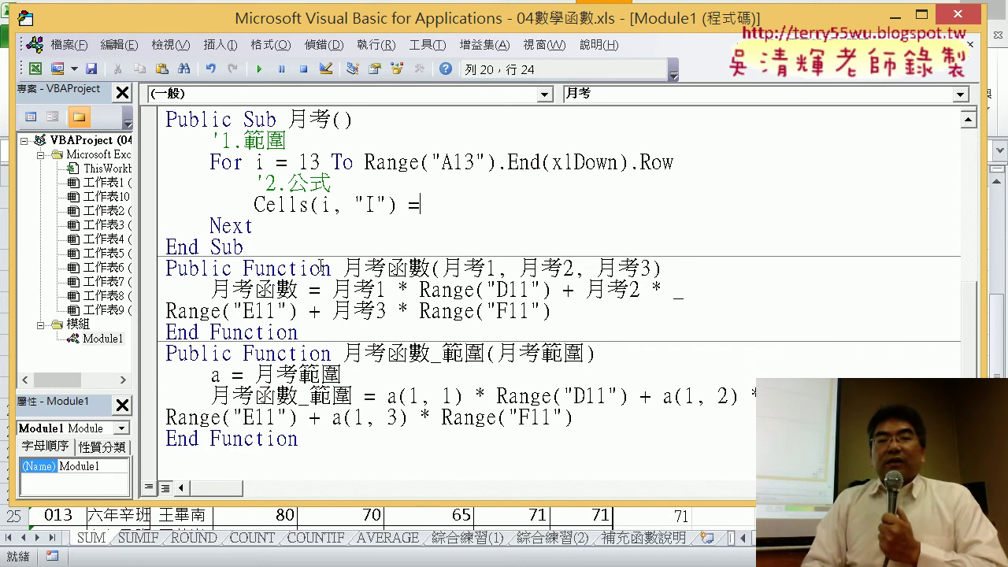
# - Dismiss the compile error, review the loop's row-13 bounds and target, and shrink the editor window
pyautogui.scroll(1, 344, 268)
pyautogui.scroll(4, 344, 268)
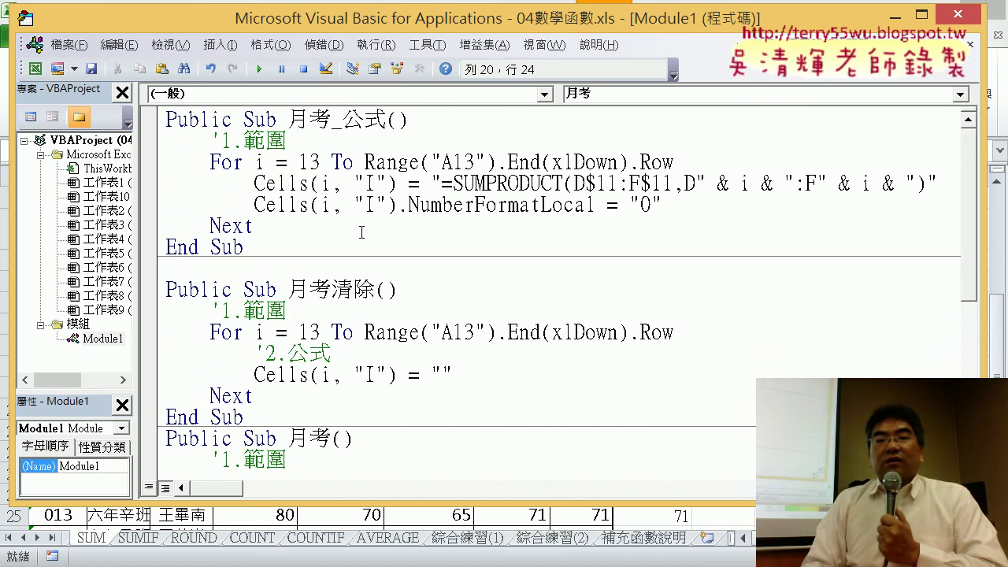
pyautogui.scroll(-3, 362, 232)
pyautogui.scroll(-1, 378, 197)
pyautogui.scroll(-1, 393, 158)
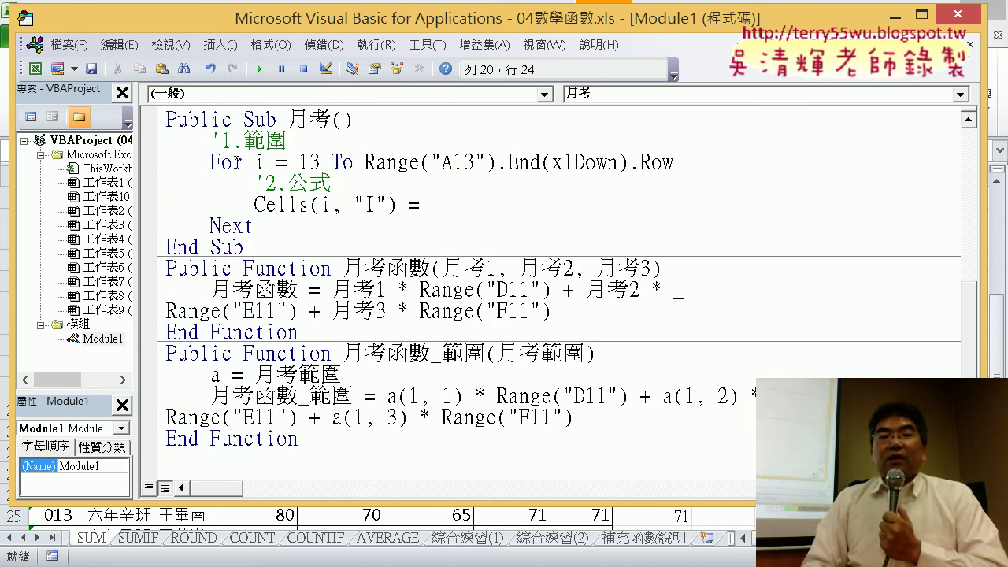
pyautogui.click(236, 162)
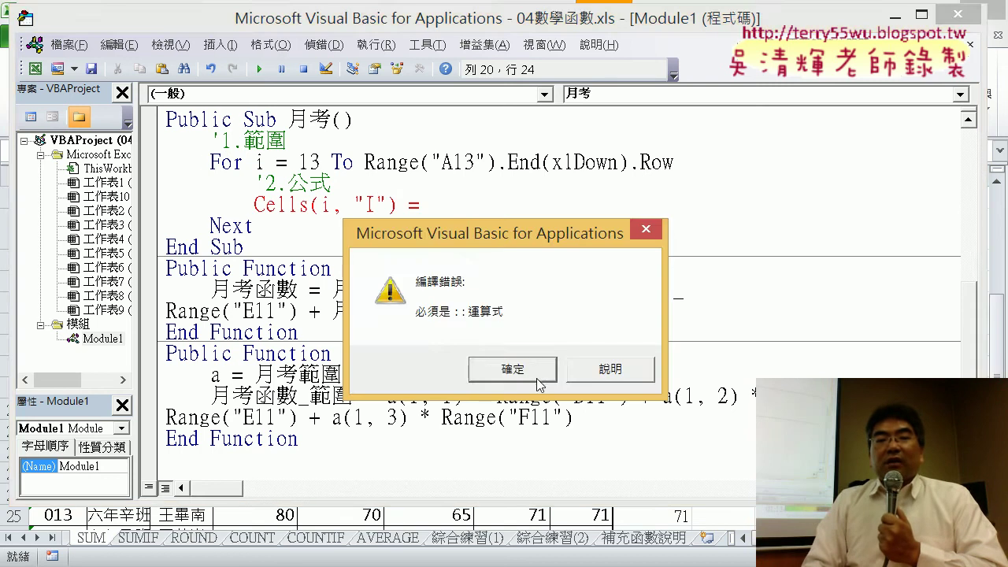
pyautogui.click(513, 368)
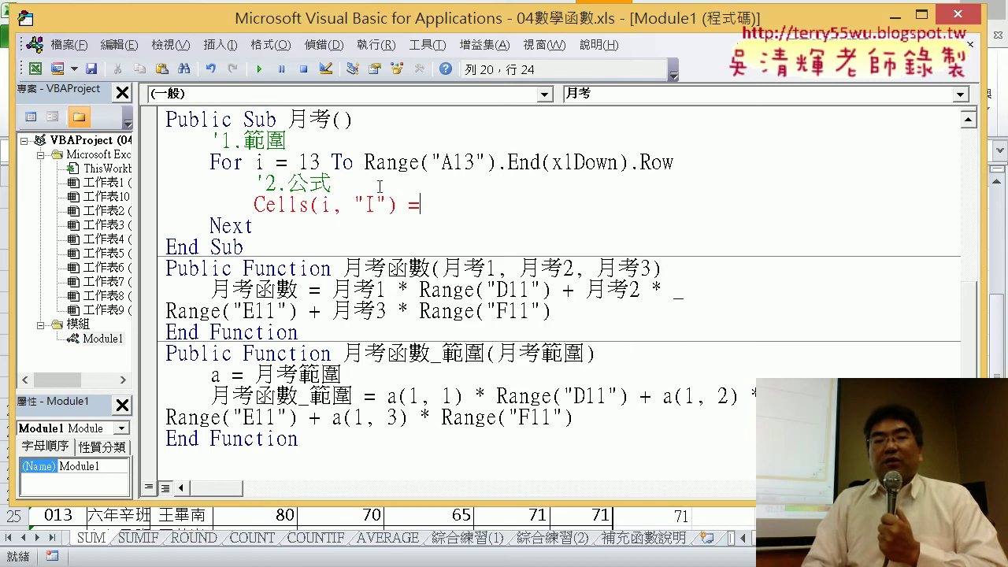
pyautogui.doubleClick(319, 163)
pyautogui.moveTo(364, 162); pyautogui.dragTo(677, 162)
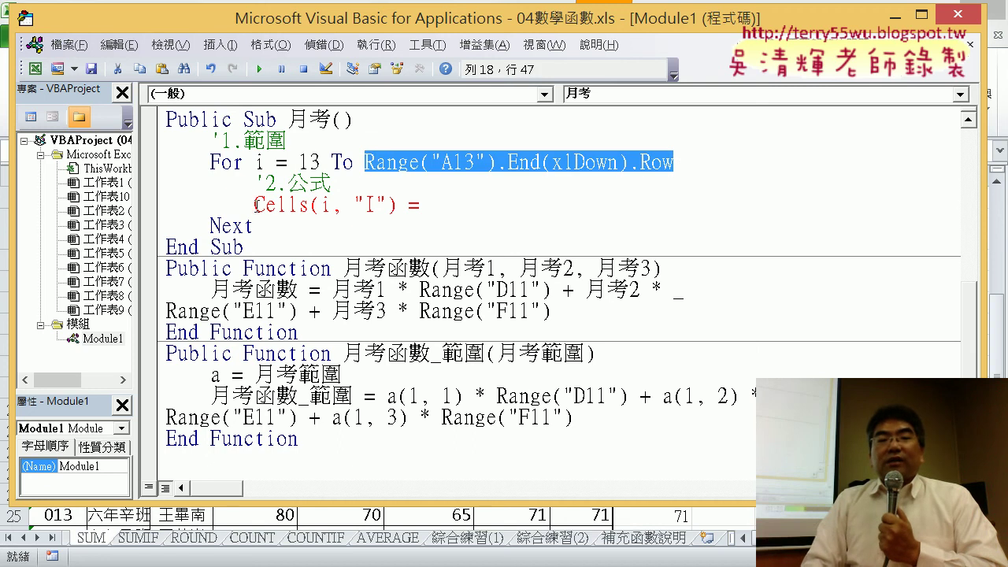
pyautogui.moveTo(255, 204); pyautogui.dragTo(398, 205)
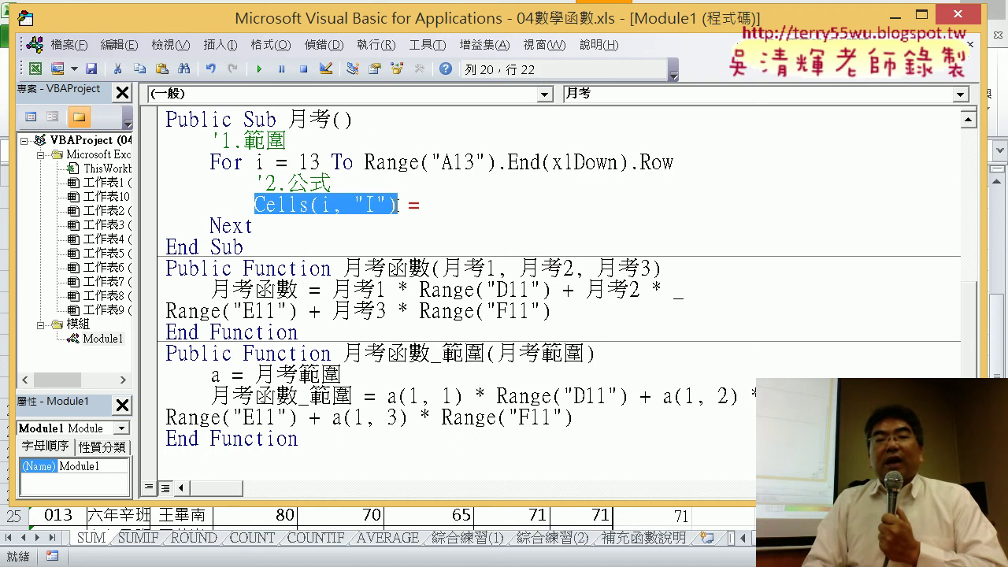
pyautogui.click(451, 205)
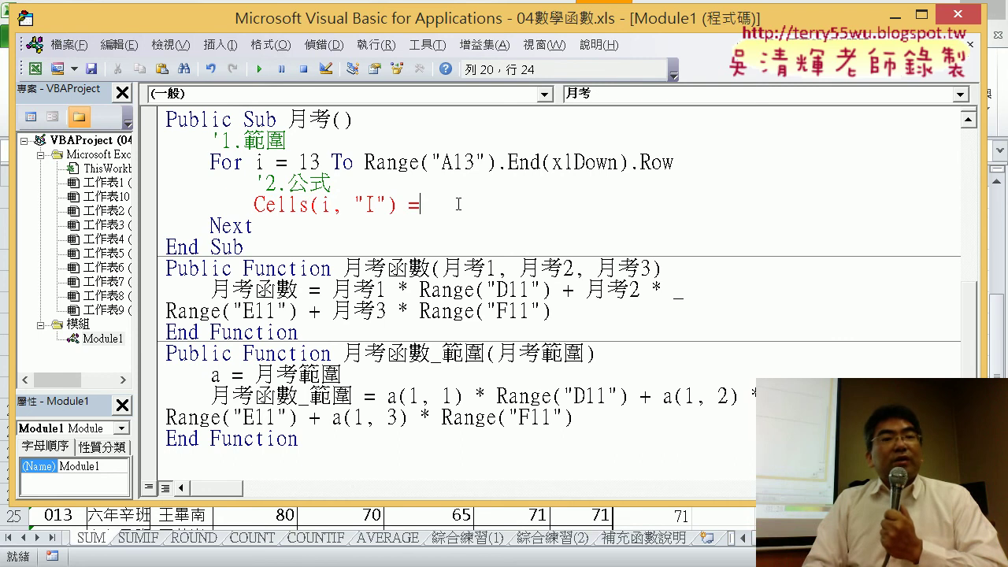
pyautogui.moveTo(455, 17); pyautogui.dragTo(477, 280)
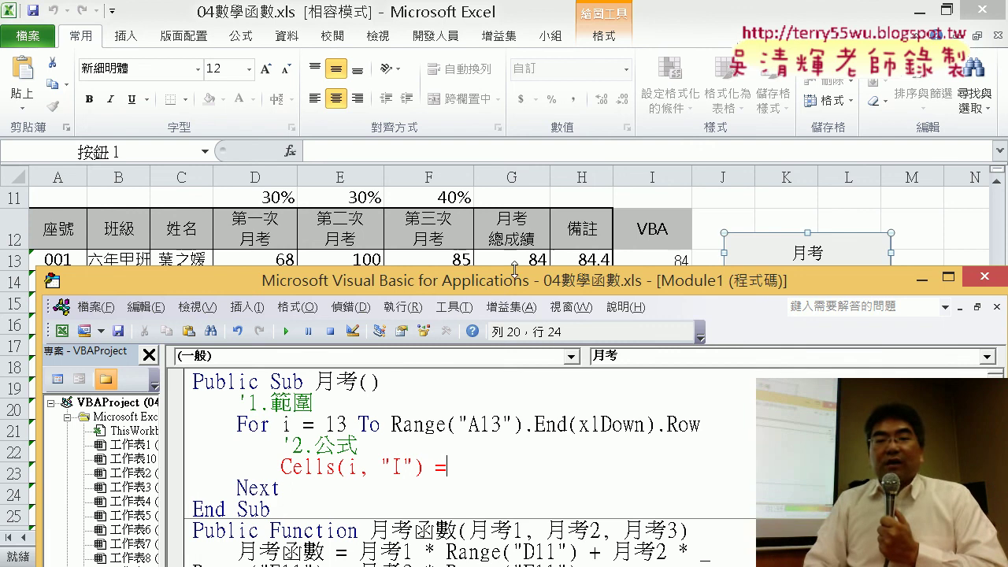
# - Compare the weighted-total formulas in cells G13, G14 and G15, marking D13 in G13's formula
pyautogui.click(526, 262)
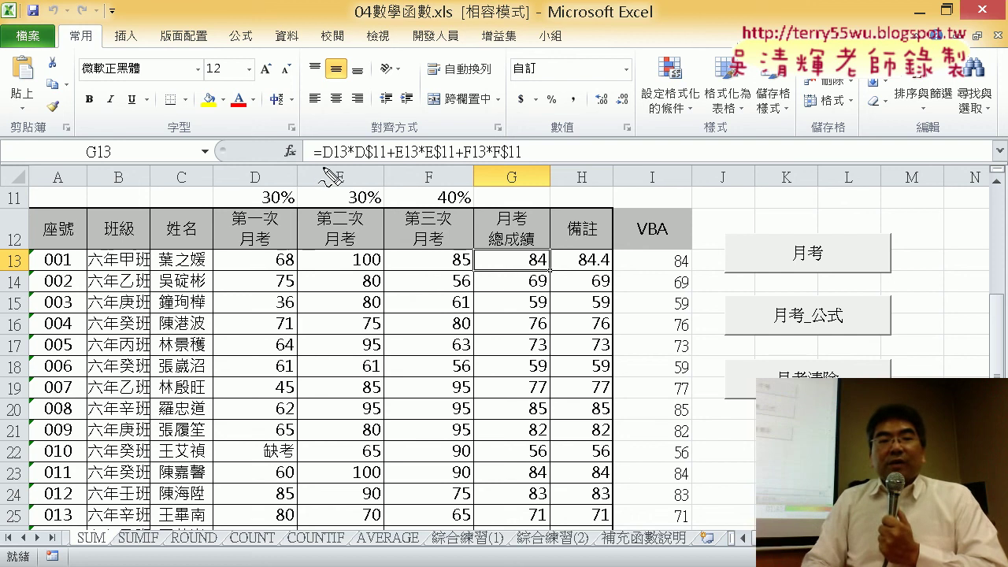
pyautogui.moveTo(326, 165); pyautogui.dragTo(383, 162)
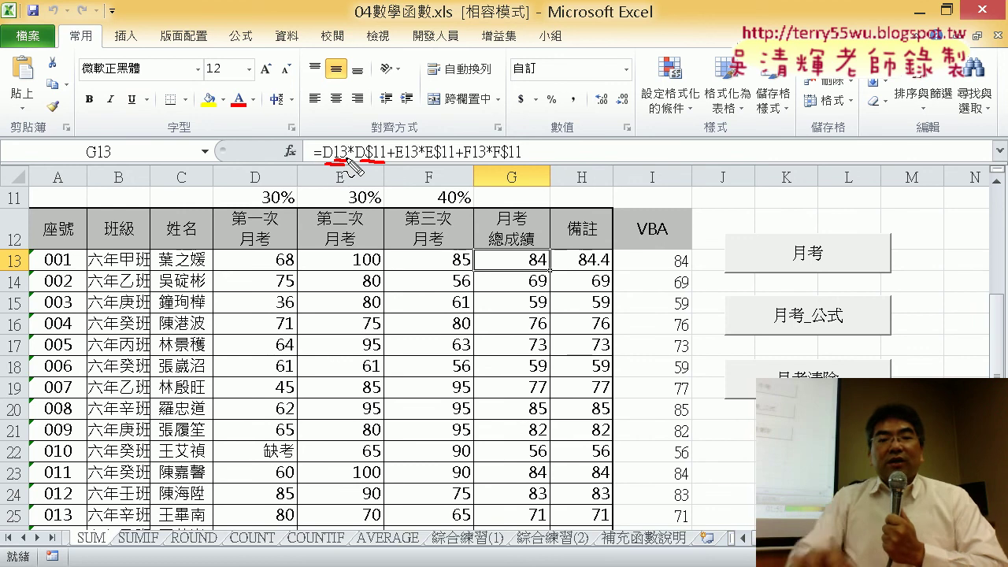
pyautogui.press('Escape')
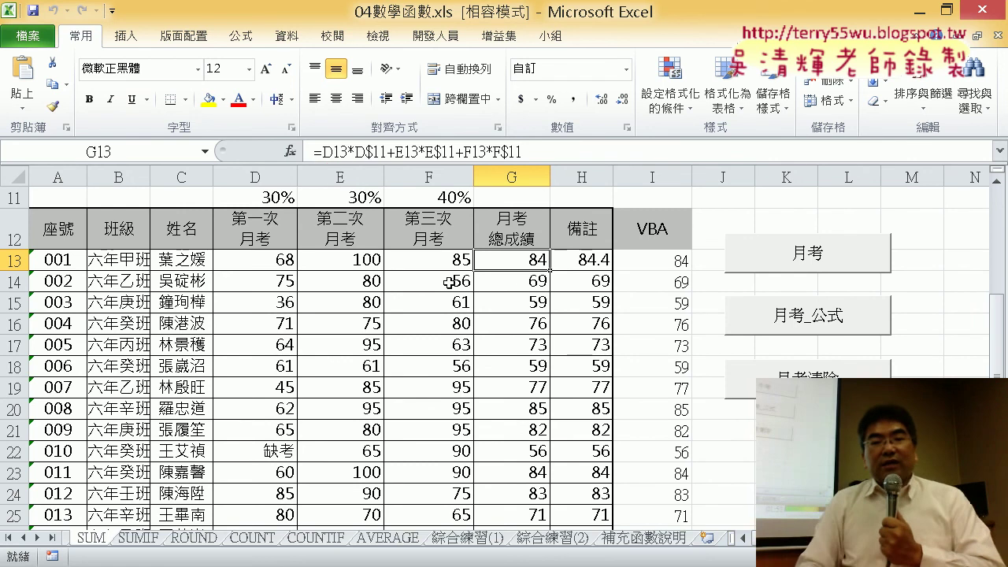
pyautogui.click(525, 282)
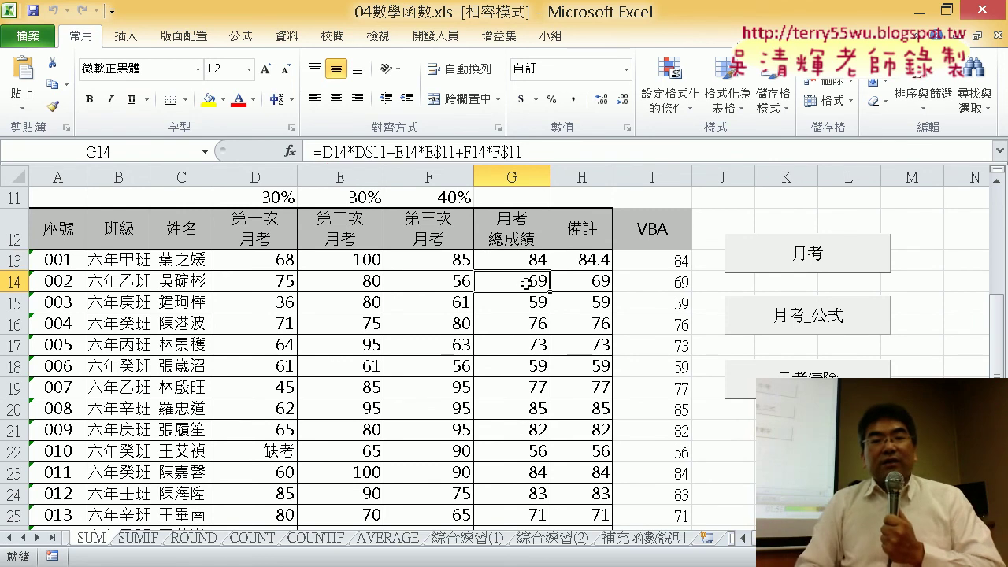
pyautogui.click(526, 263)
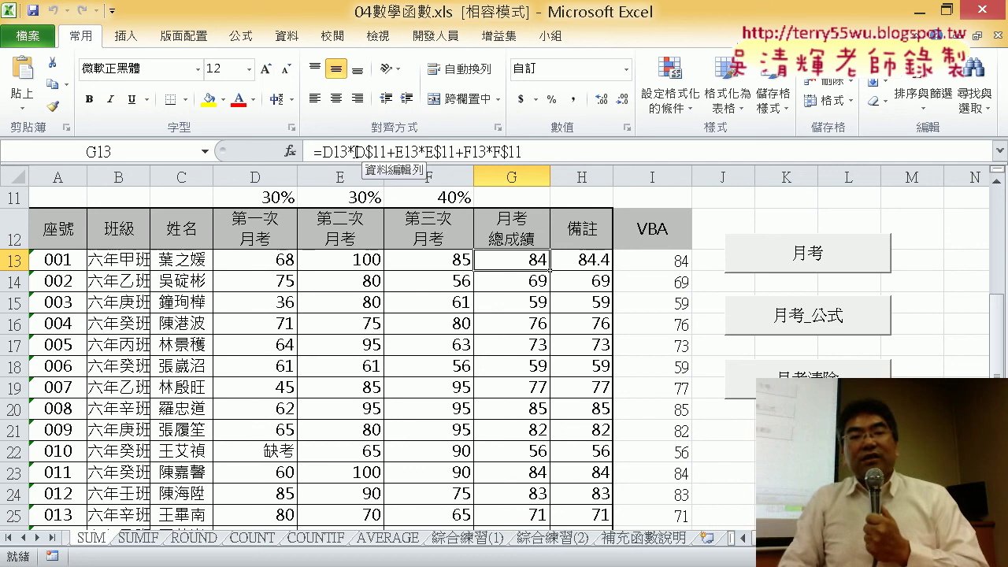
pyautogui.click(529, 283)
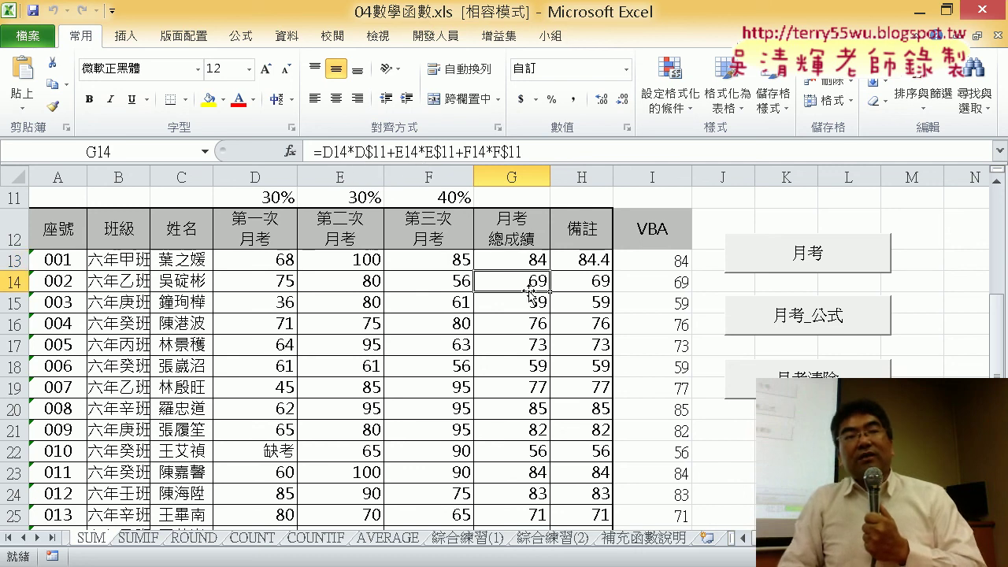
pyautogui.click(526, 309)
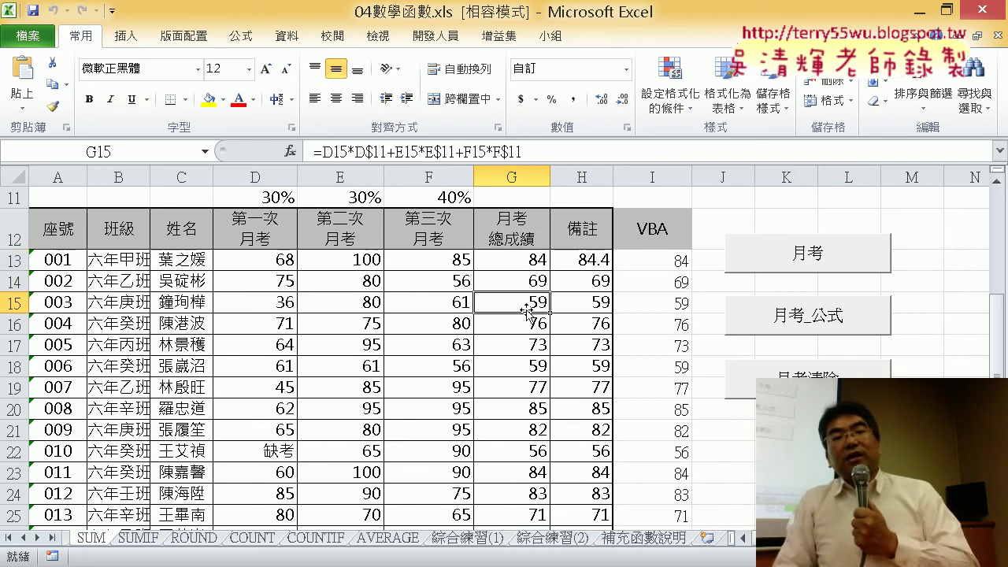
pyautogui.click(530, 259)
pyautogui.click(529, 288)
pyautogui.click(526, 306)
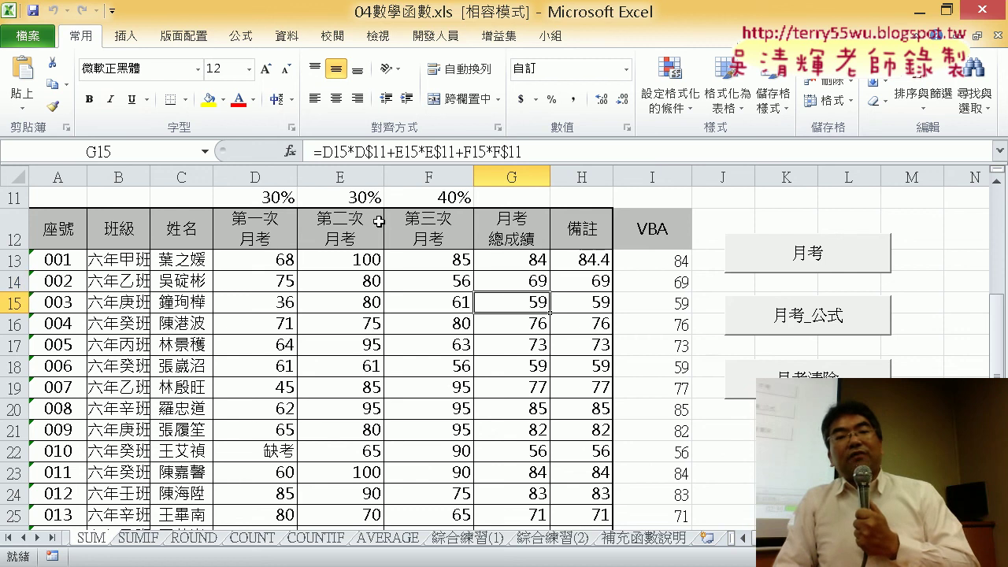
pyautogui.click(513, 262)
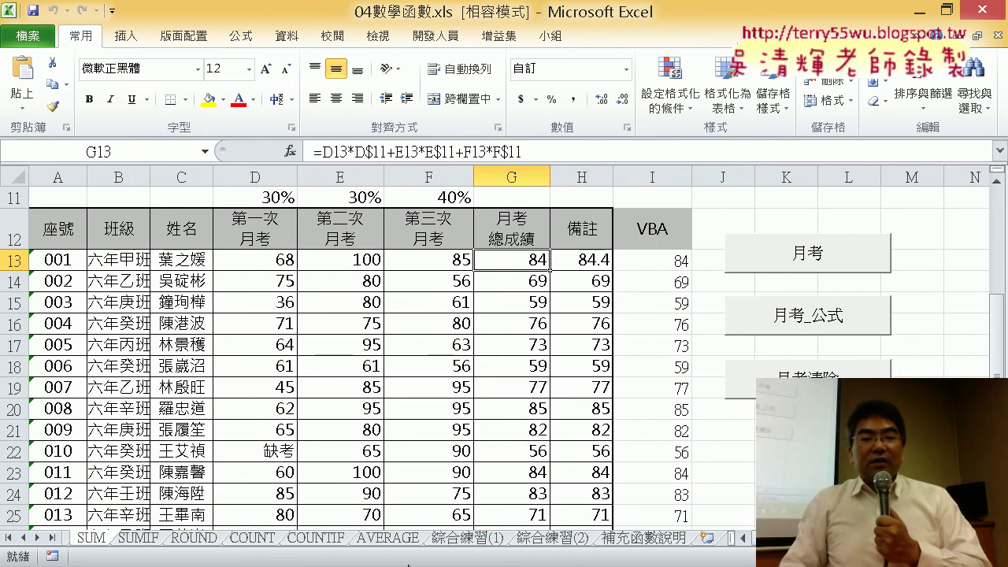
# - Bring the VBA editor with the 月考 macro back in front of the sheet
pyautogui.moveTo(291, 563)
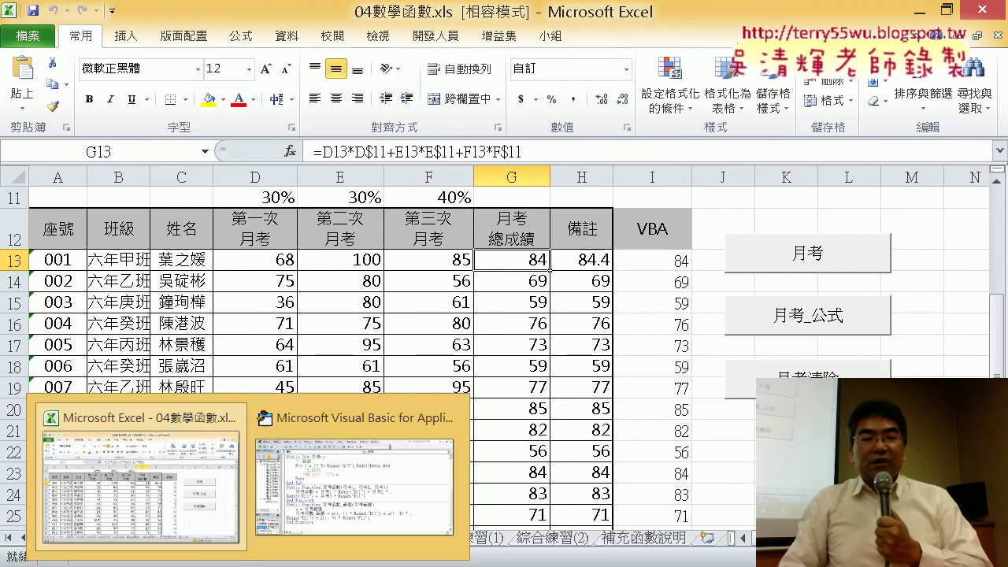
pyautogui.click(414, 492)
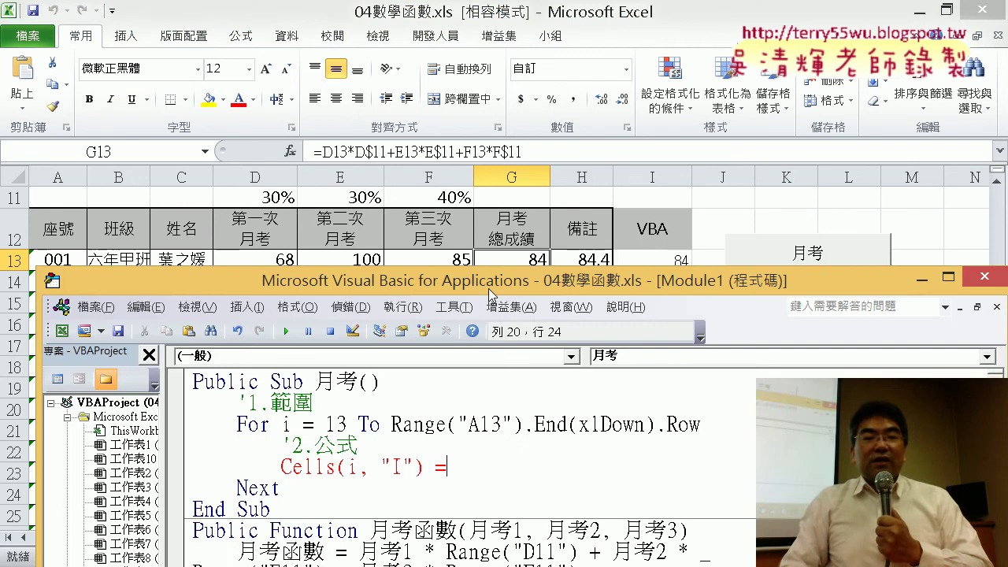
pyautogui.moveTo(489, 293); pyautogui.dragTo(408, 184)
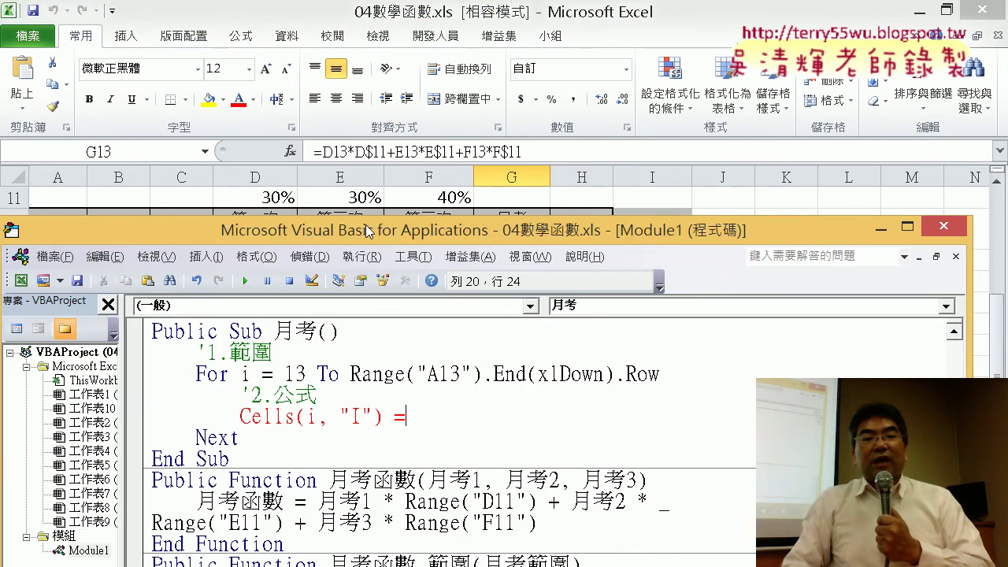
# - Type cells(i,"D") after Cells(i, "I") = in the 月考 loop
pyautogui.moveTo(366, 229); pyautogui.dragTo(399, 185)
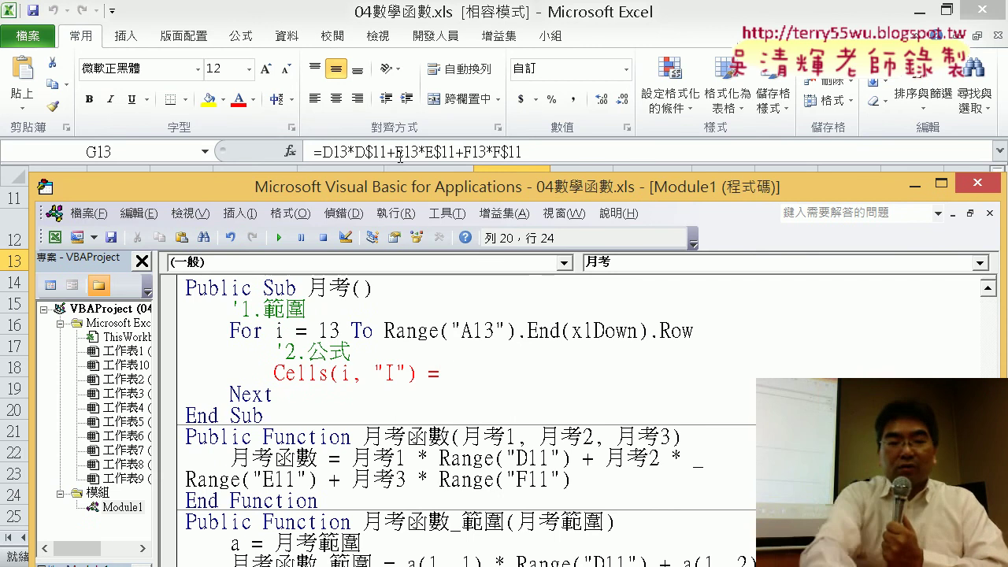
pyautogui.write('cell')
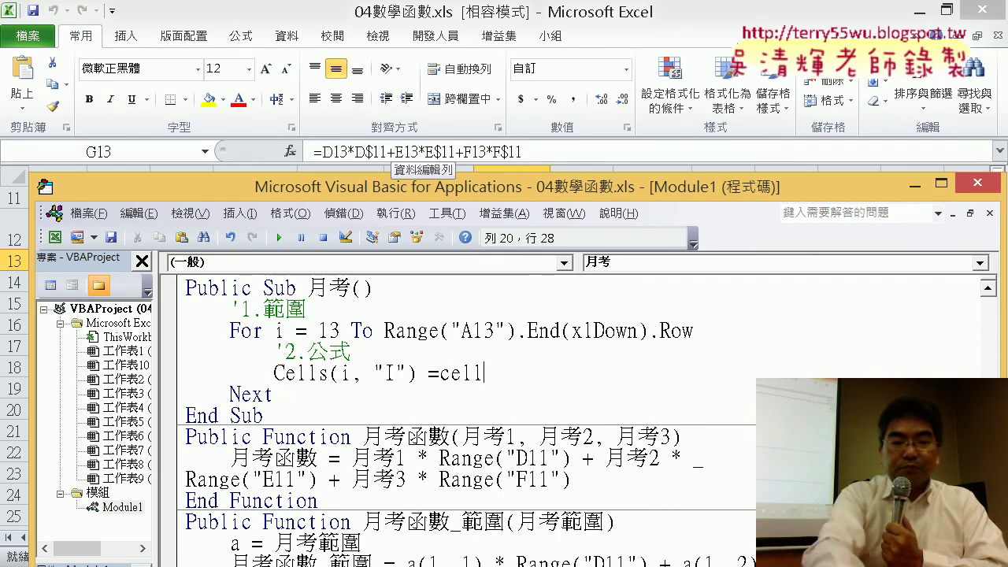
pyautogui.write('s(')
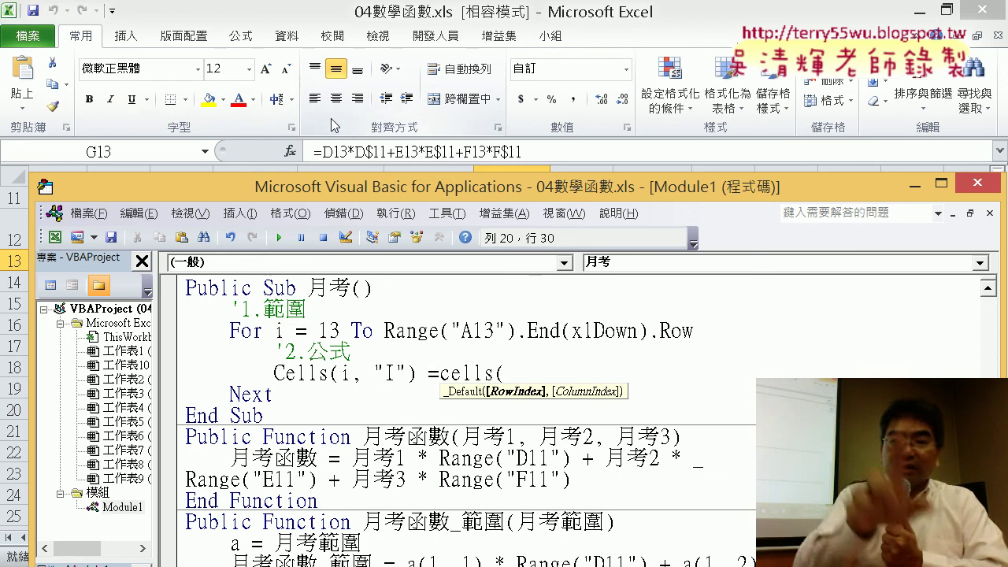
pyautogui.write('i')
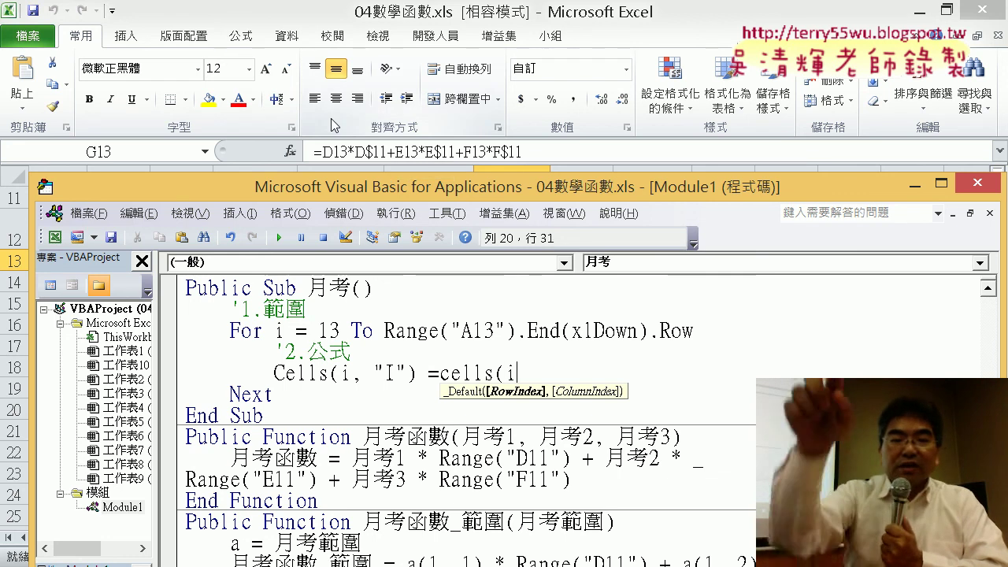
pyautogui.write(',')
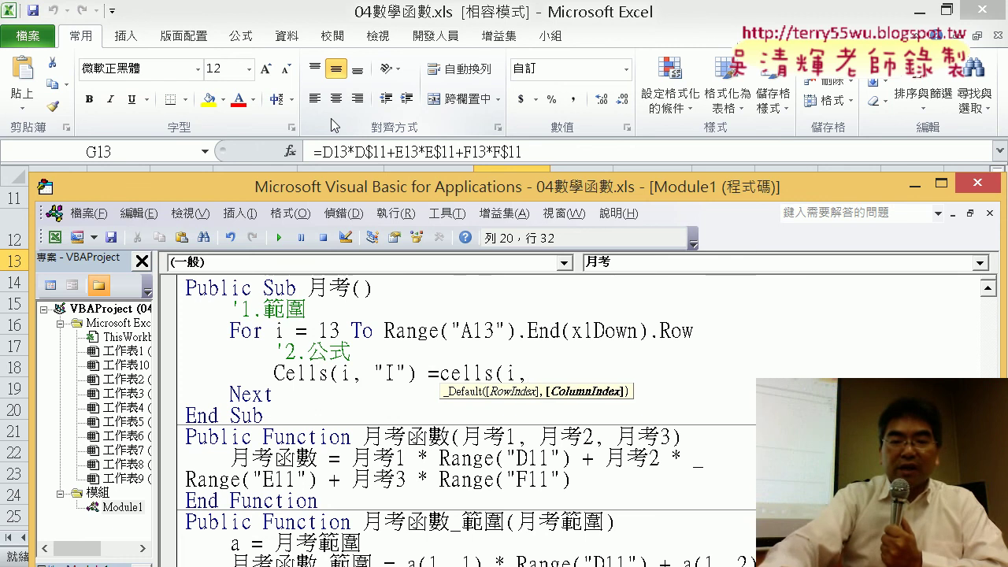
pyautogui.write('"')
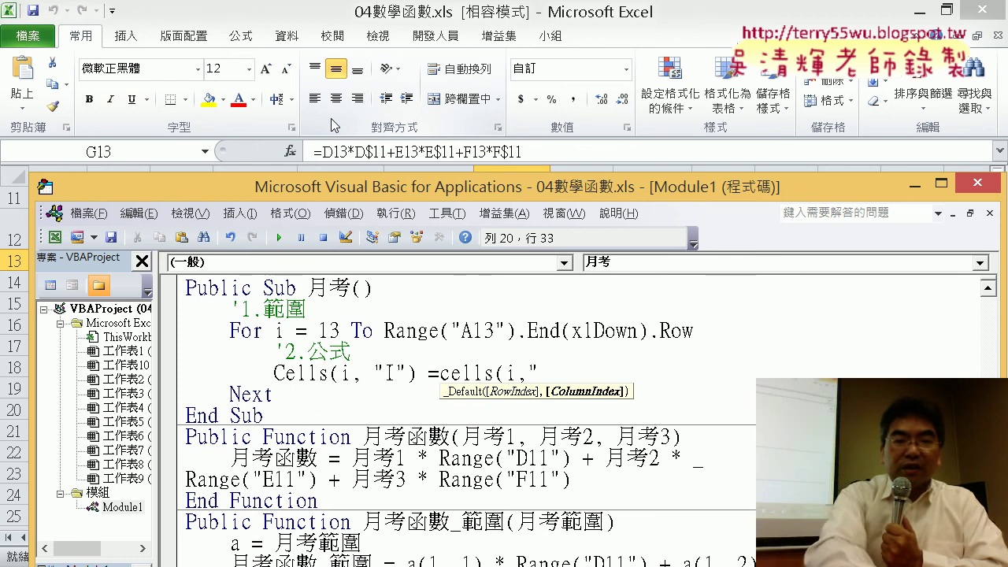
pyautogui.write('D"')
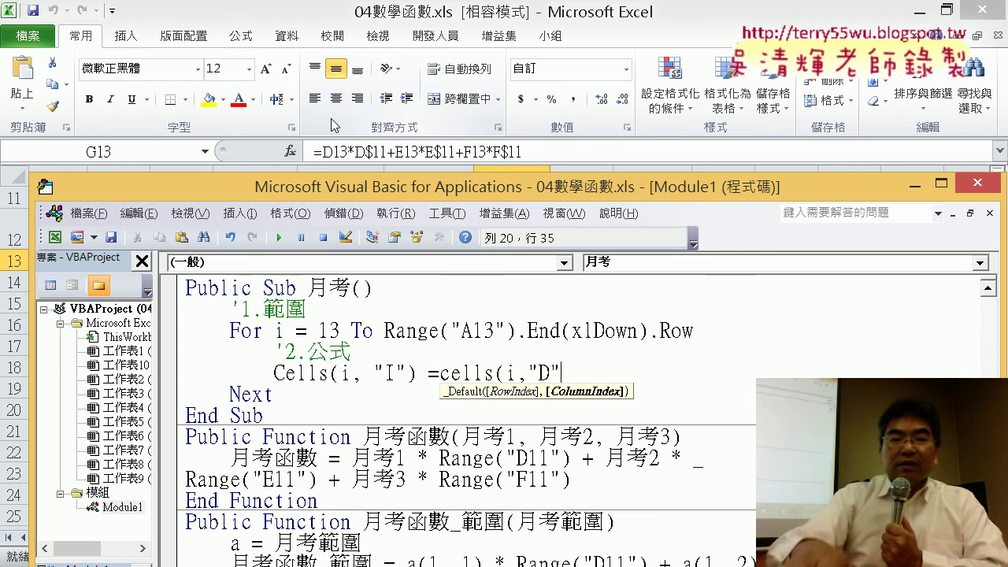
pyautogui.write(')')
pyautogui.hotkey('ctrl', 'shift', 'End')
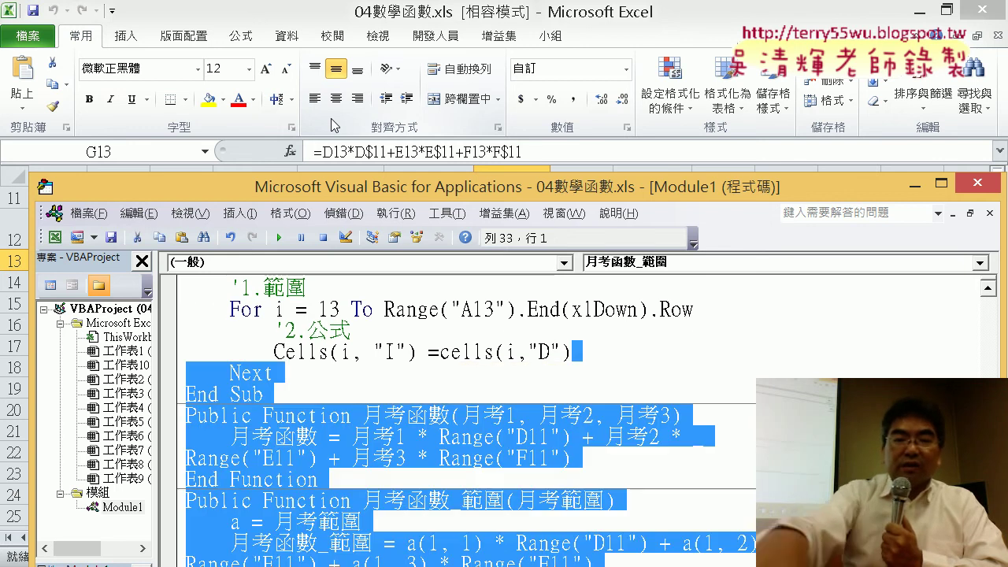
pyautogui.click(606, 358)
pyautogui.moveTo(572, 353); pyautogui.dragTo(446, 353)
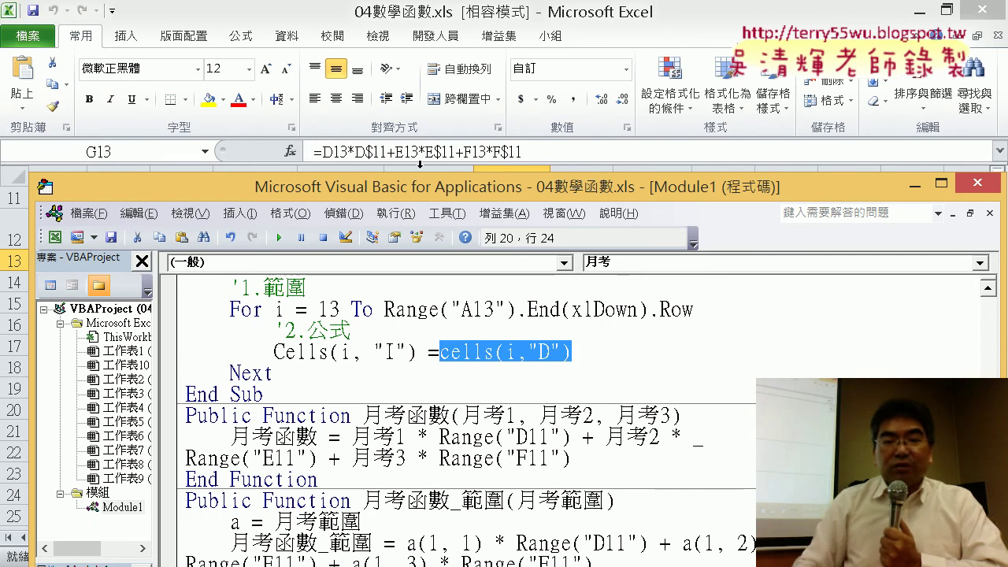
pyautogui.click(620, 347)
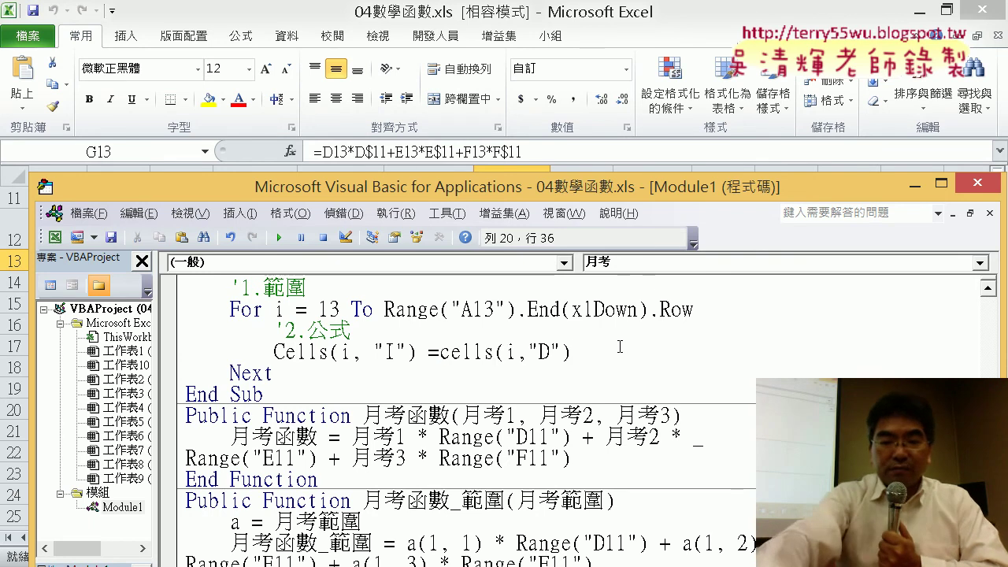
# - Multiply the column D score by range("D11") in the column I assignment
pyautogui.write('*')
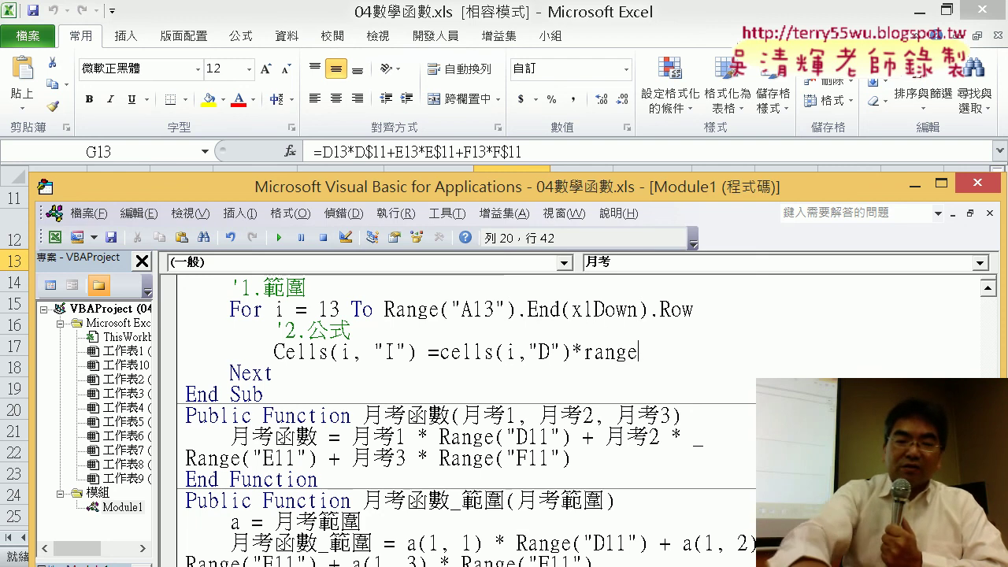
pyautogui.write('(')
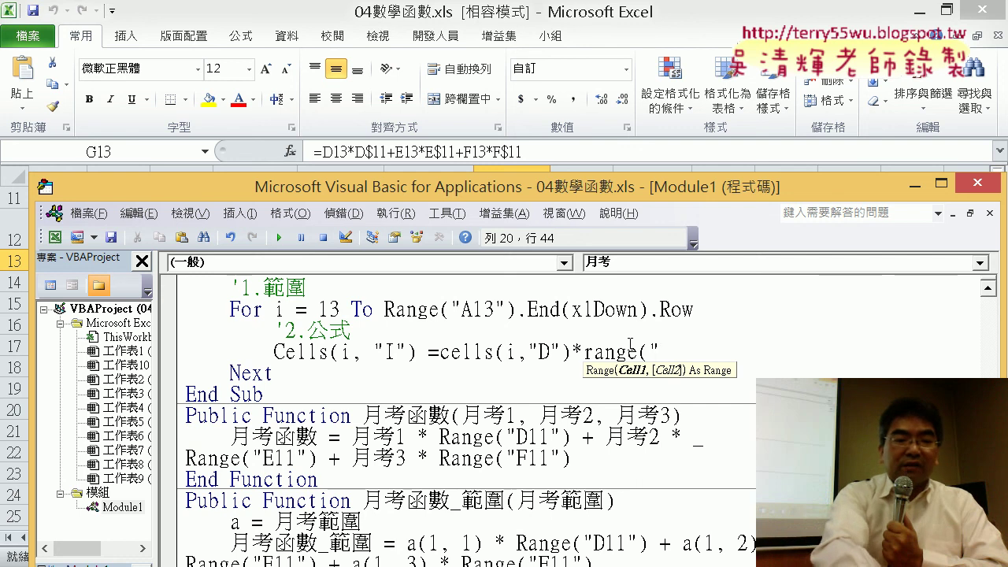
pyautogui.write('D11')
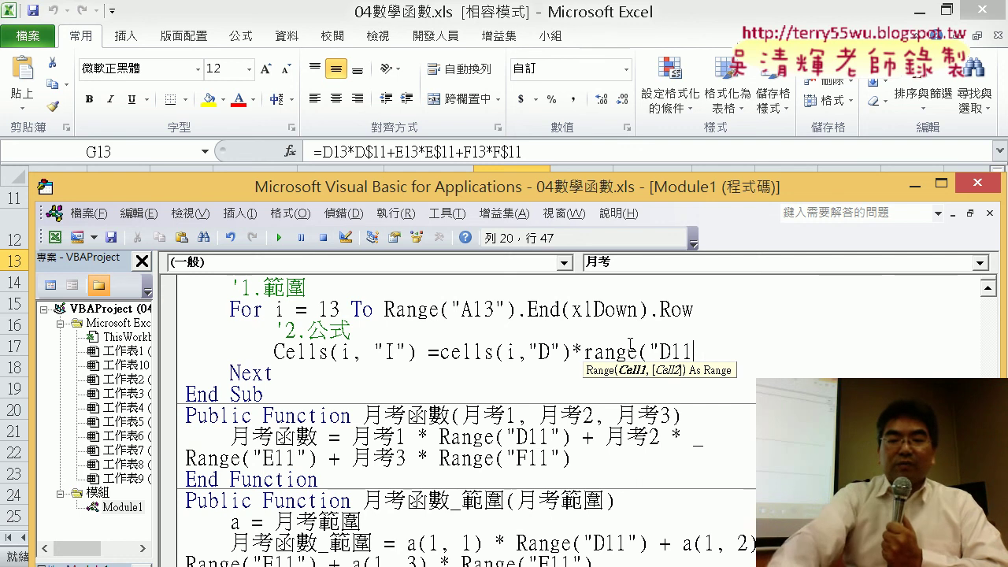
pyautogui.write('")')
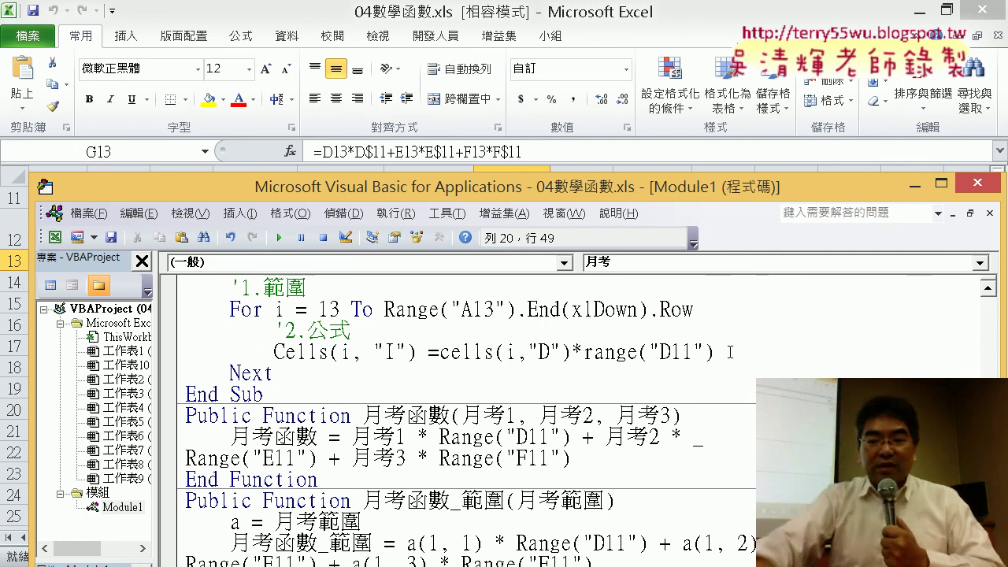
# - Add a plus sign and a cells(i,"E")*range("E11") term to the assignment
pyautogui.write('+')
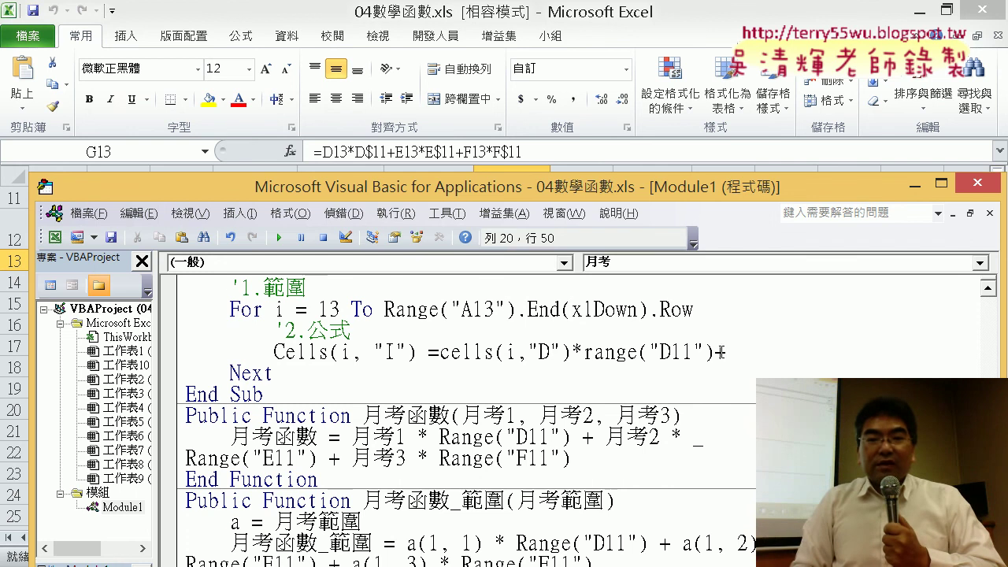
pyautogui.moveTo(713, 352); pyautogui.dragTo(438, 346)
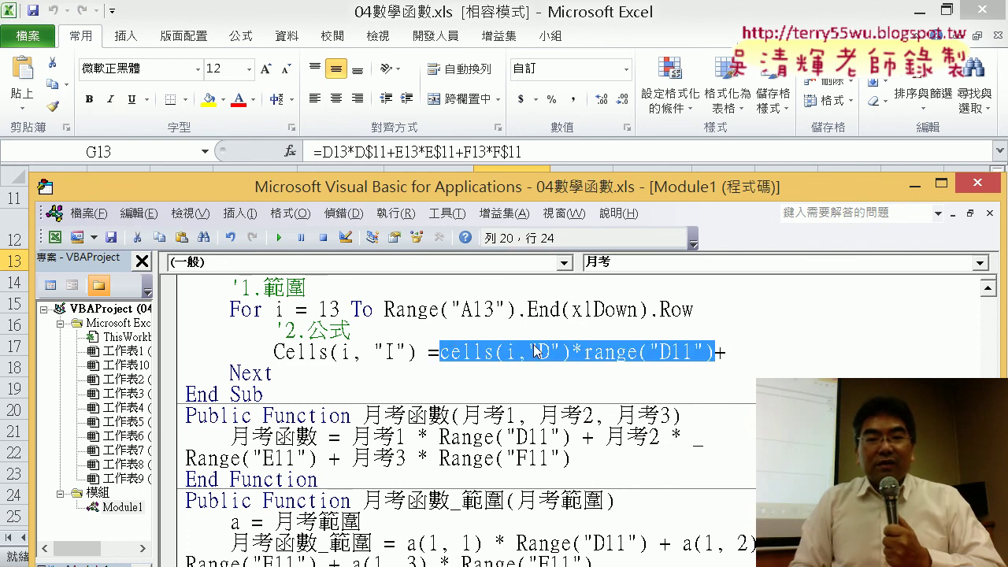
pyautogui.hotkey('ctrl', 'c')
pyautogui.click(752, 352)
pyautogui.hotkey('ctrl', 'v')
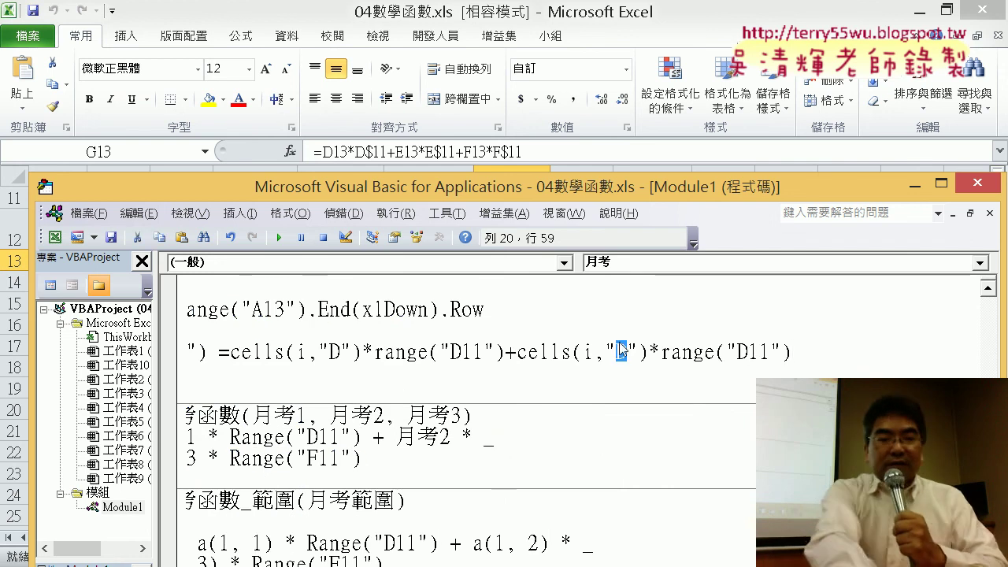
pyautogui.write('E')
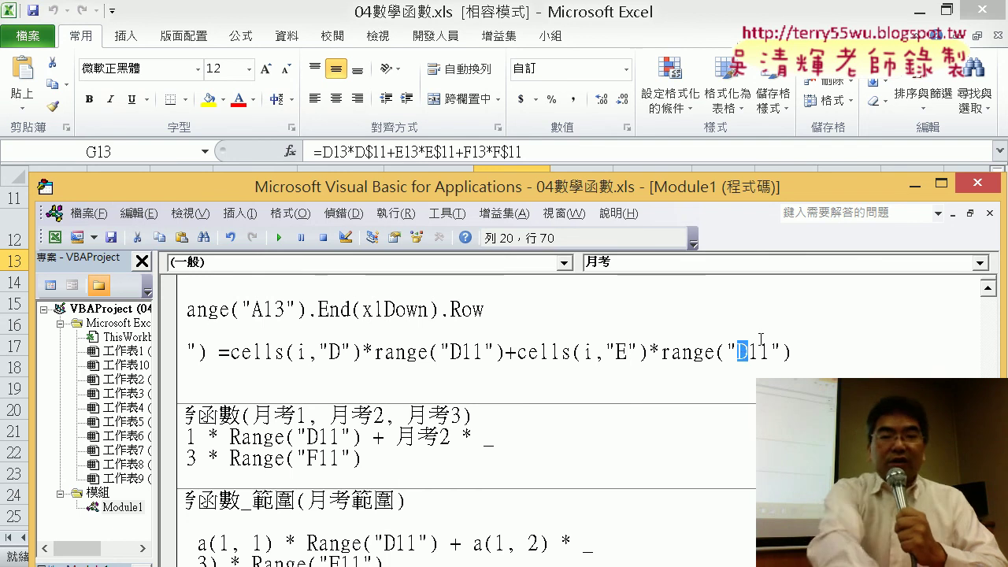
pyautogui.write('E')
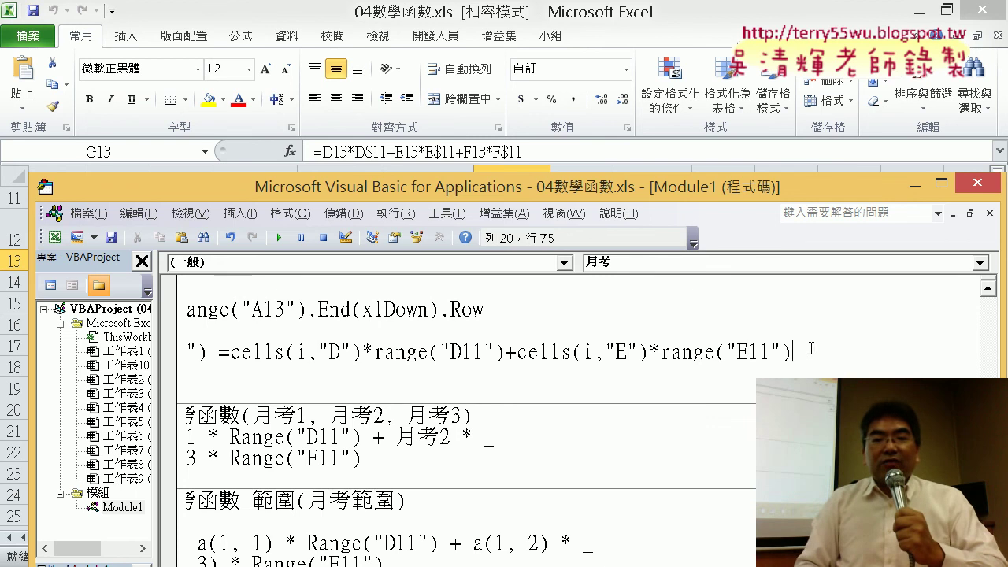
# - Append a cells(i,"F")*range("F11") term to complete the weighted total
pyautogui.moveTo(810, 348); pyautogui.dragTo(532, 352)
pyautogui.hotkey('ctrl', 'c')
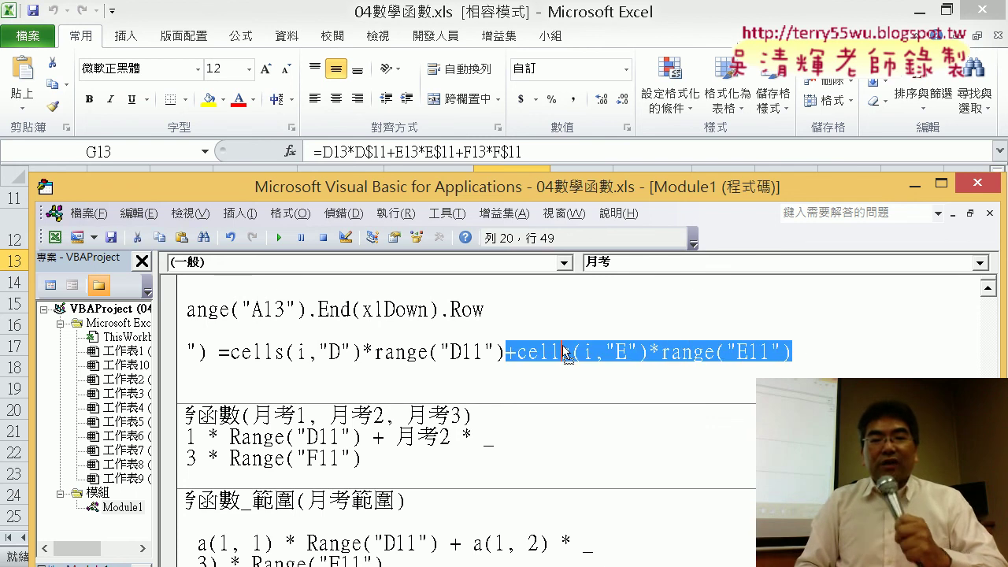
pyautogui.click(810, 353)
pyautogui.hotkey('ctrl', 'v')
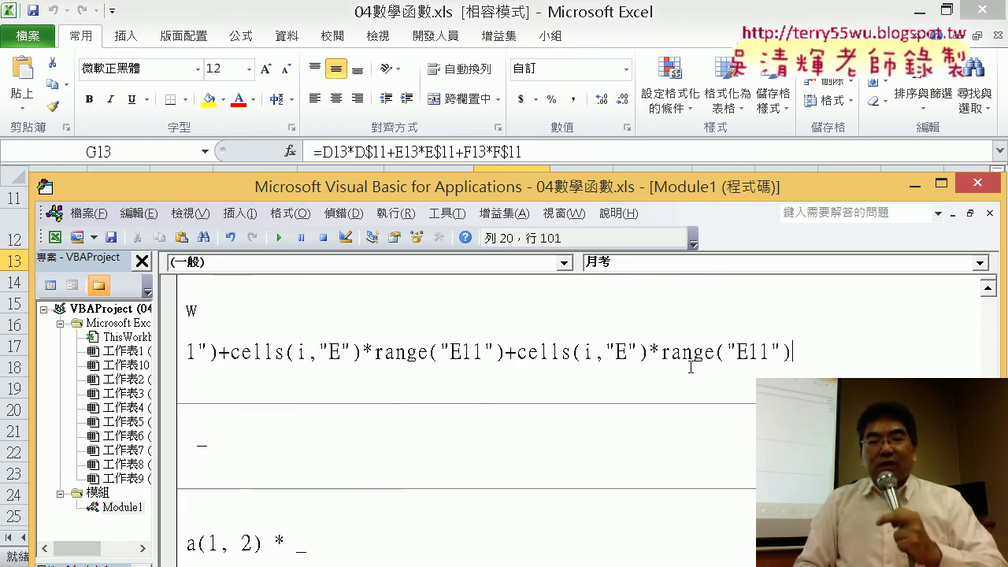
pyautogui.doubleClick(621, 352)
pyautogui.write('F')
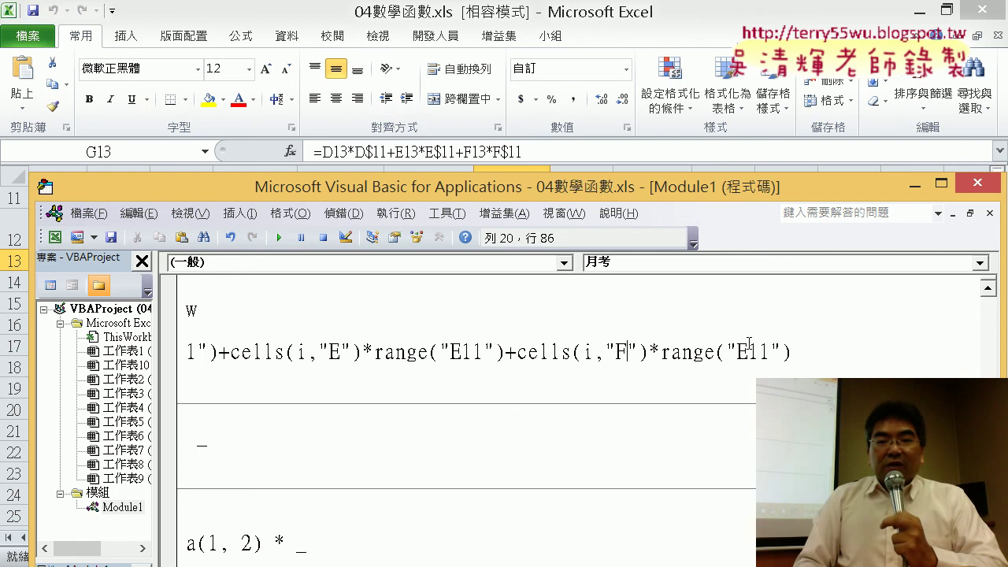
pyautogui.moveTo(750, 351); pyautogui.dragTo(737, 351)
pyautogui.write('F')
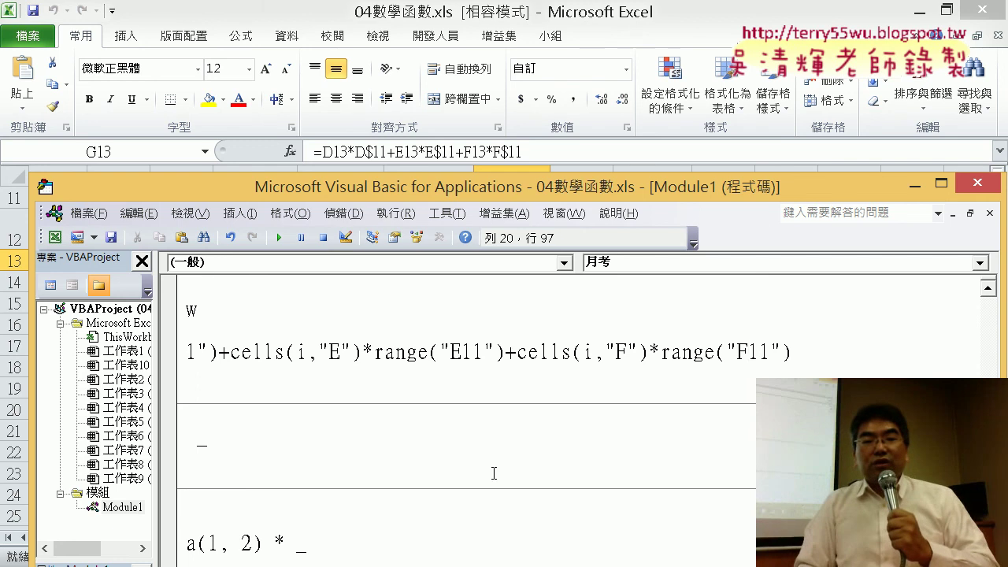
# - Reposition and narrow the code editor so column I on the sheet is visible
pyautogui.moveTo(396, 192); pyautogui.dragTo(397, 39)
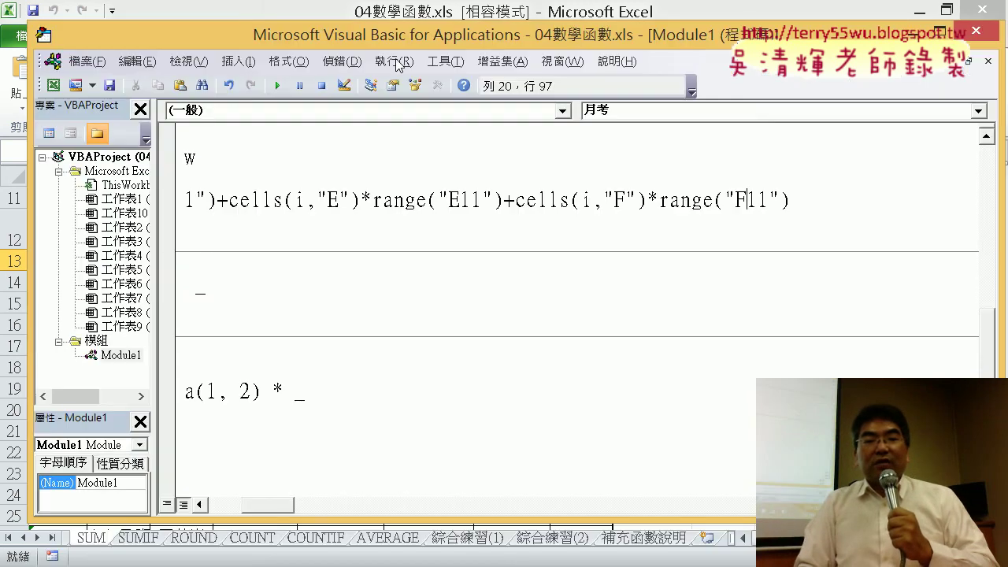
pyautogui.moveTo(275, 511); pyautogui.dragTo(255, 510)
pyautogui.click(276, 262)
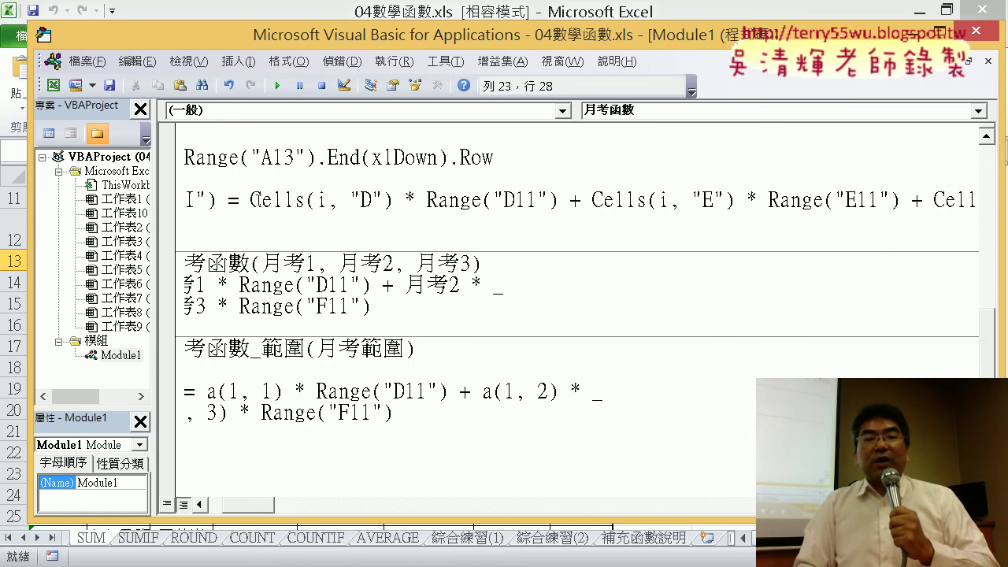
pyautogui.hotkey('shift', 'Home')
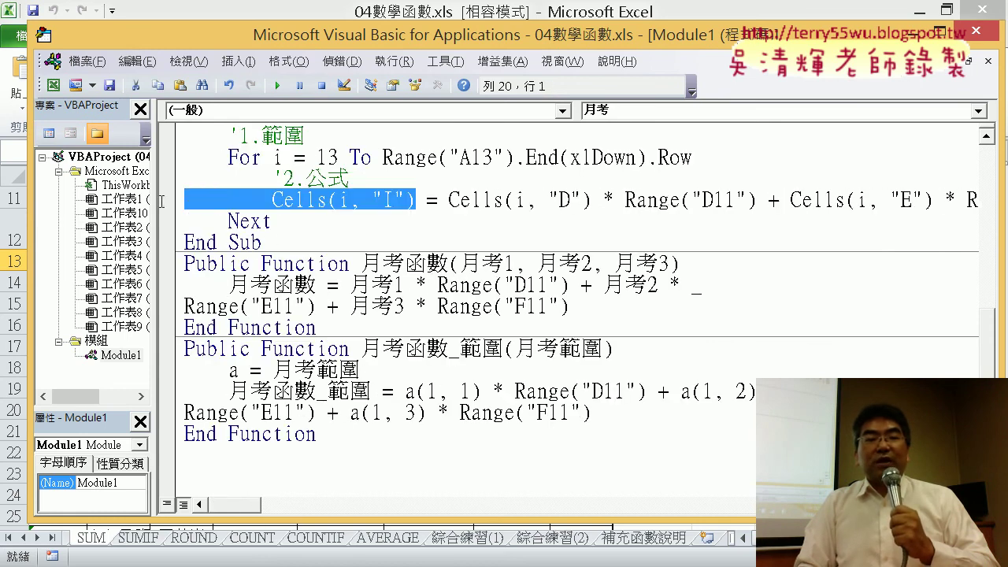
pyautogui.hotkey('shift', 'Right')
pyautogui.hotkey('shift', 'Right')
pyautogui.hotkey('shift', 'Right')
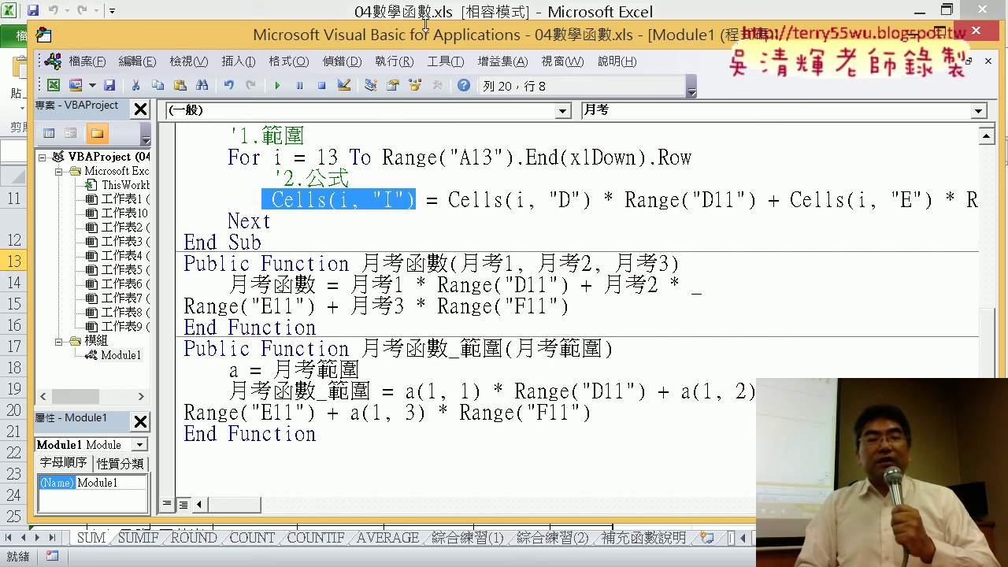
pyautogui.moveTo(568, 36); pyautogui.dragTo(462, 38)
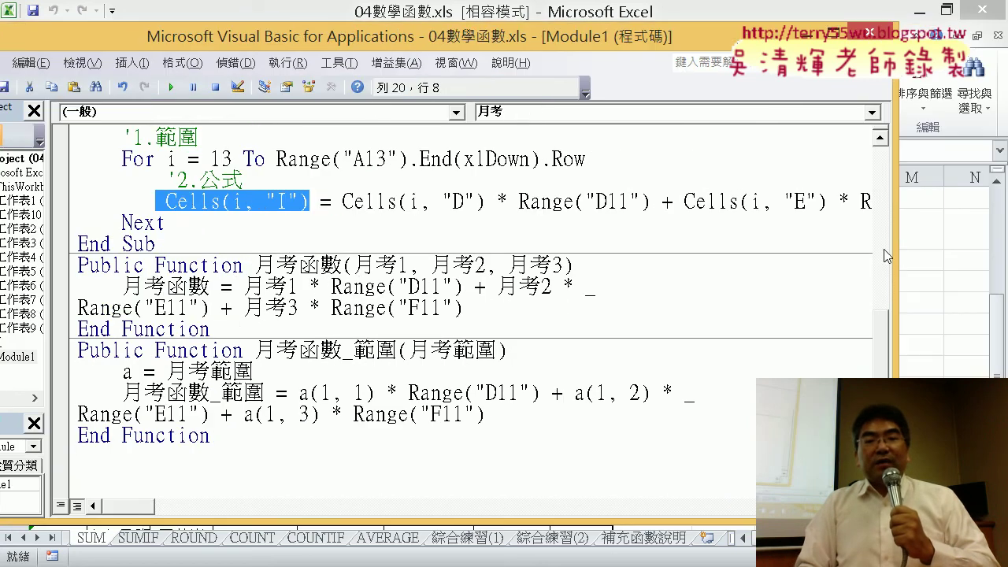
pyautogui.moveTo(891, 251); pyautogui.dragTo(498, 248)
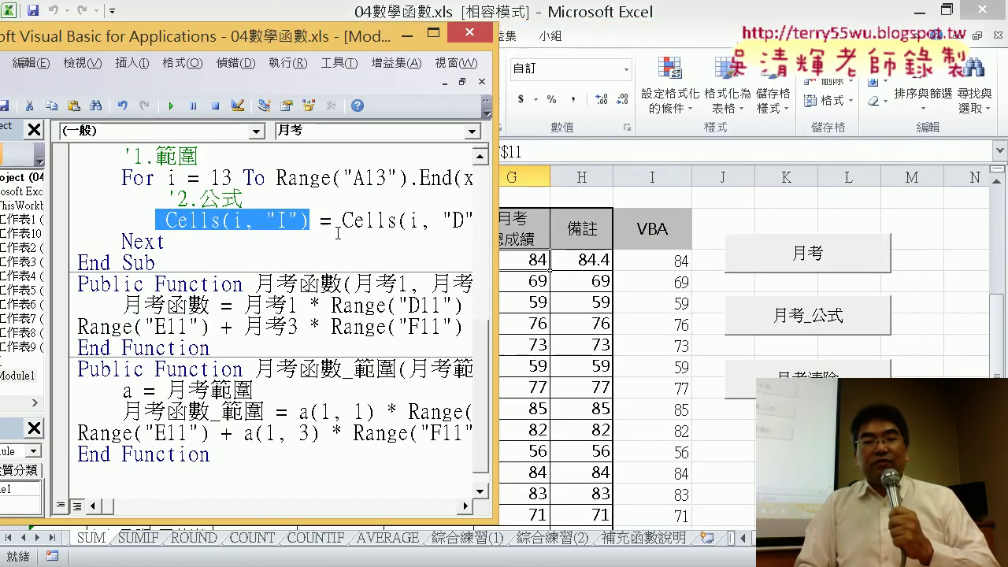
pyautogui.scroll(2, 352, 302)
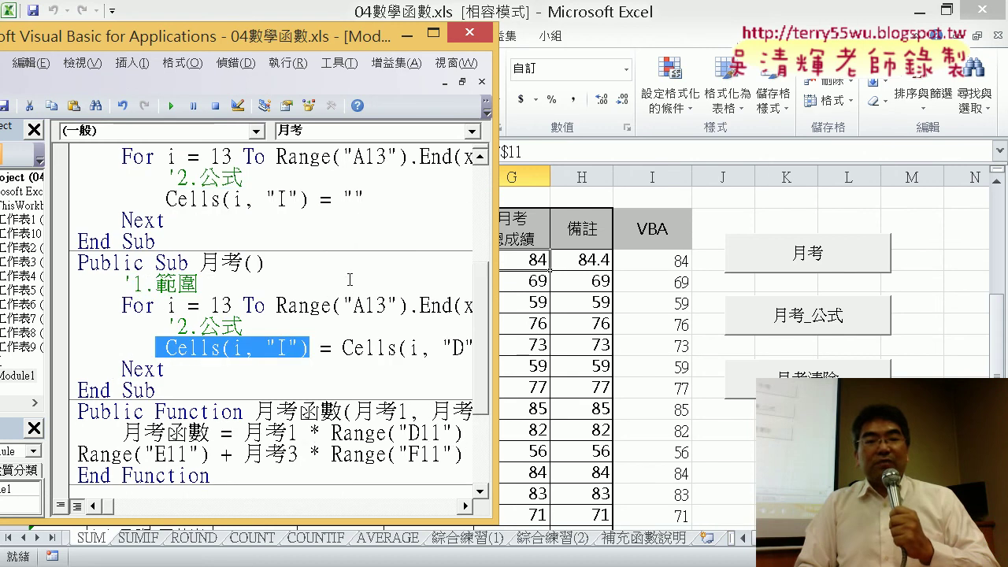
pyautogui.scroll(1, 352, 301)
# - Run 月考清除, step through 月考 with F8, check I13, then continue so column I fills
pyautogui.click(233, 182)
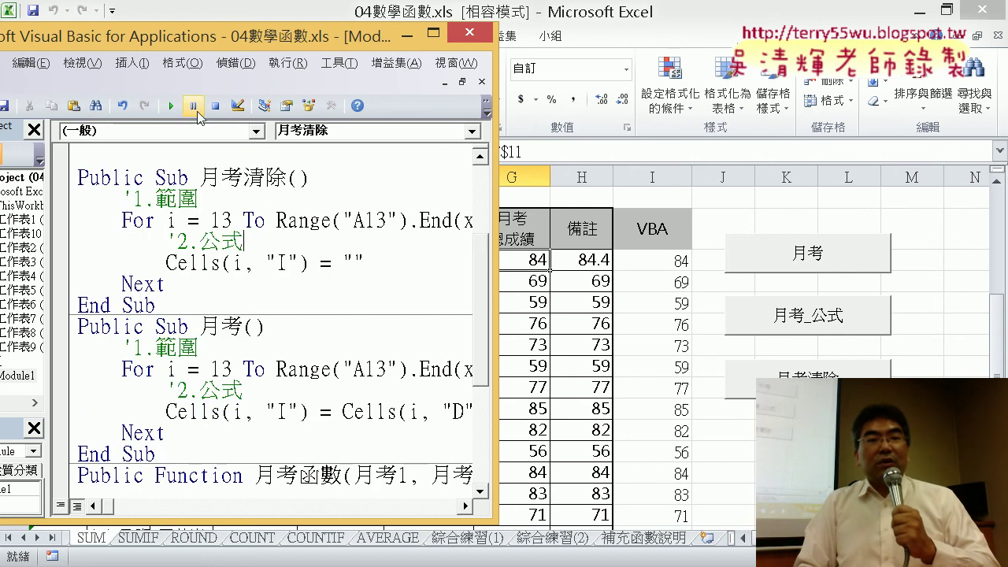
pyautogui.click(171, 106)
pyautogui.click(352, 369)
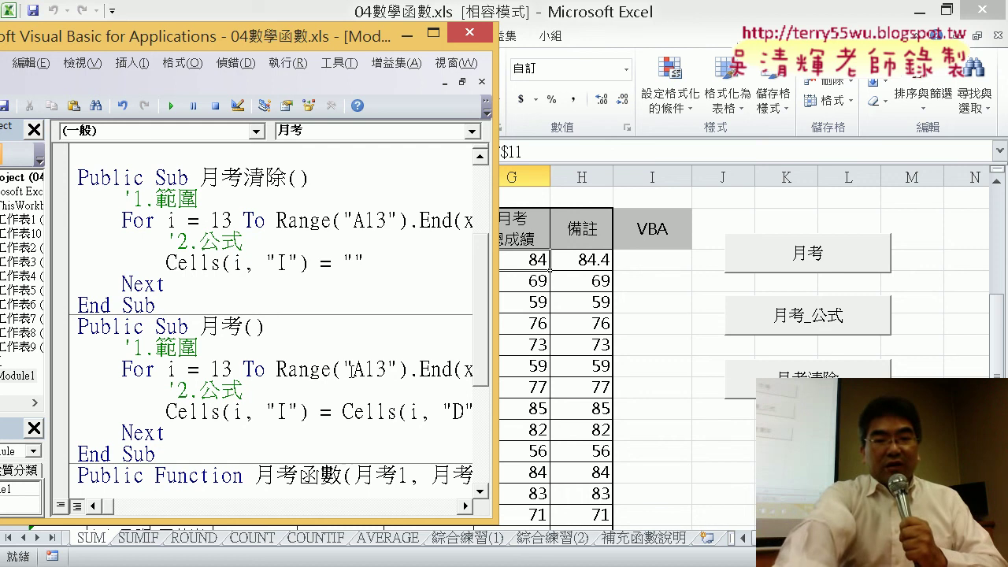
pyautogui.press('F8')
pyautogui.press('F8')
pyautogui.press('F8')
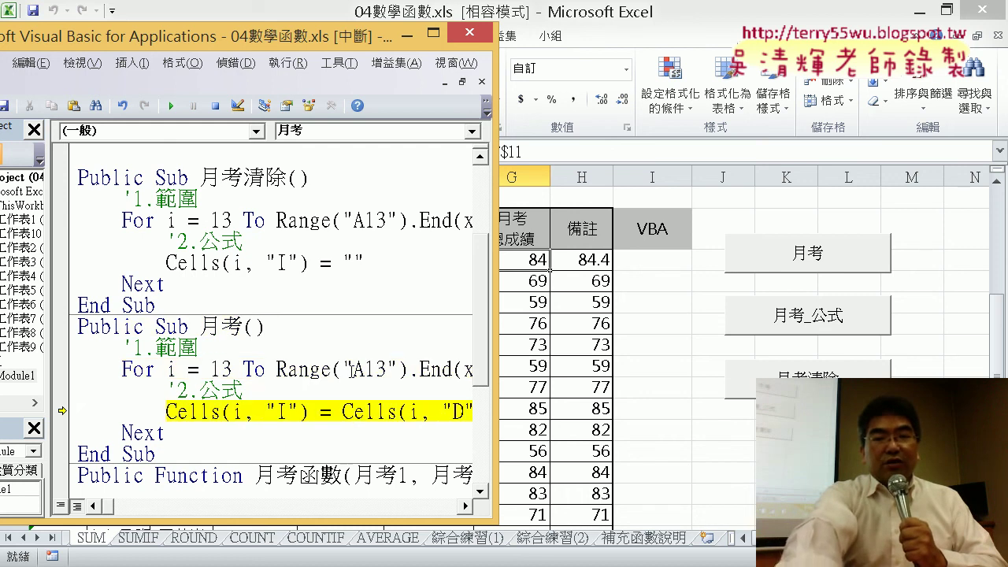
pyautogui.press('F8')
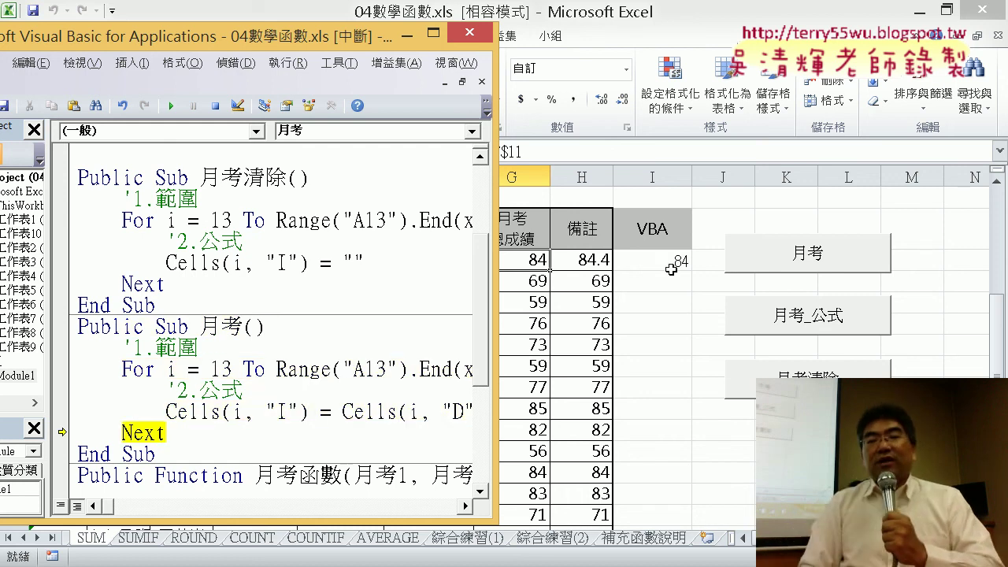
pyautogui.click(676, 262)
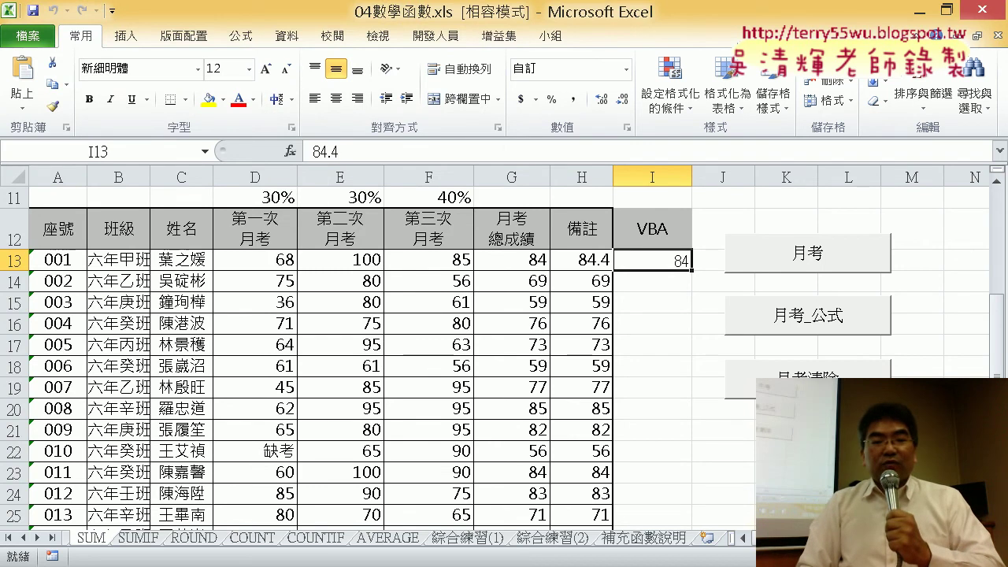
pyautogui.moveTo(248, 561)
pyautogui.click(378, 488)
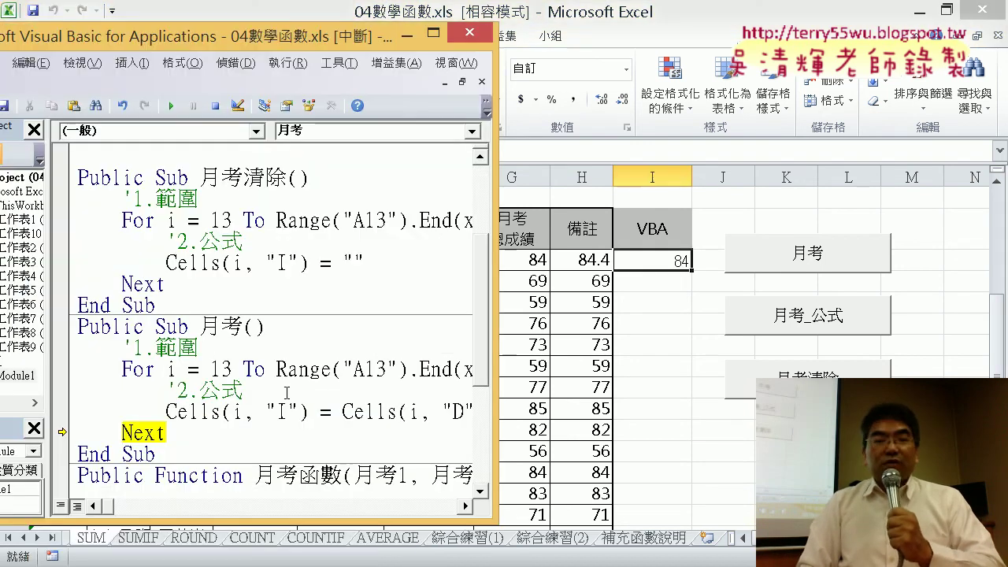
pyautogui.click(174, 106)
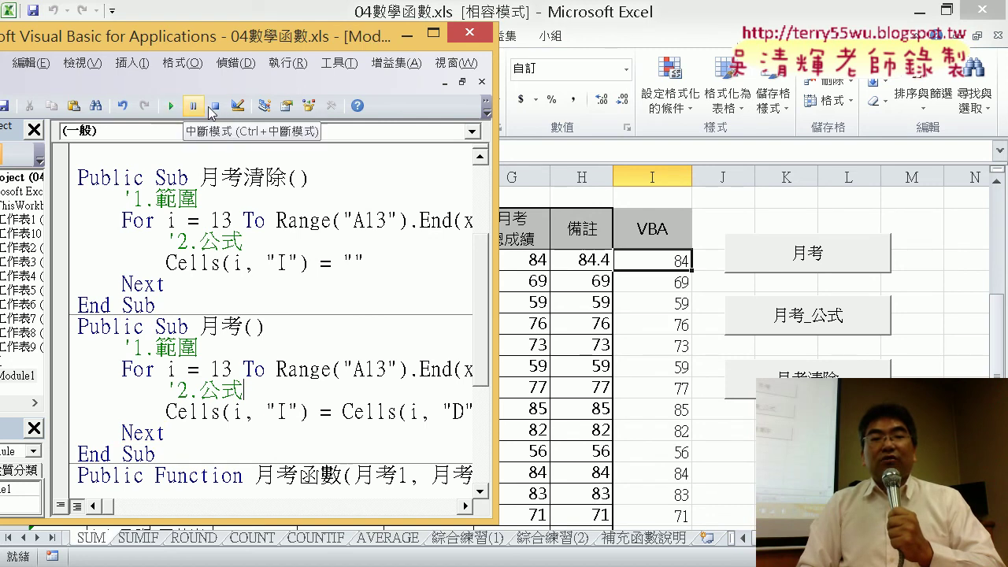
pyautogui.moveTo(497, 239); pyautogui.dragTo(858, 238)
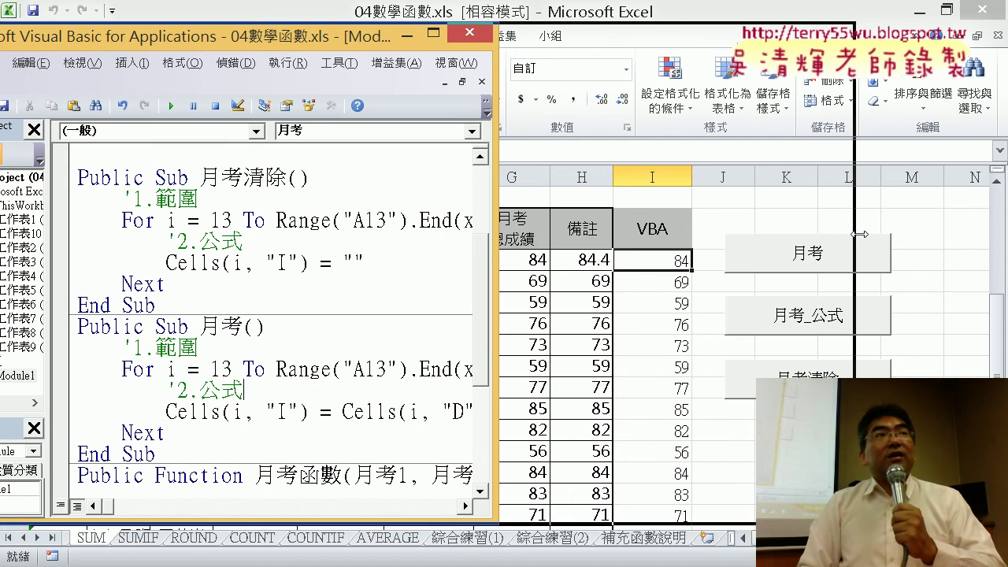
# - Copy the NumberFormatLocal line and place the caret in the 月考 macro's formula line
pyautogui.scroll(1, 621, 236)
pyautogui.scroll(1, 565, 251)
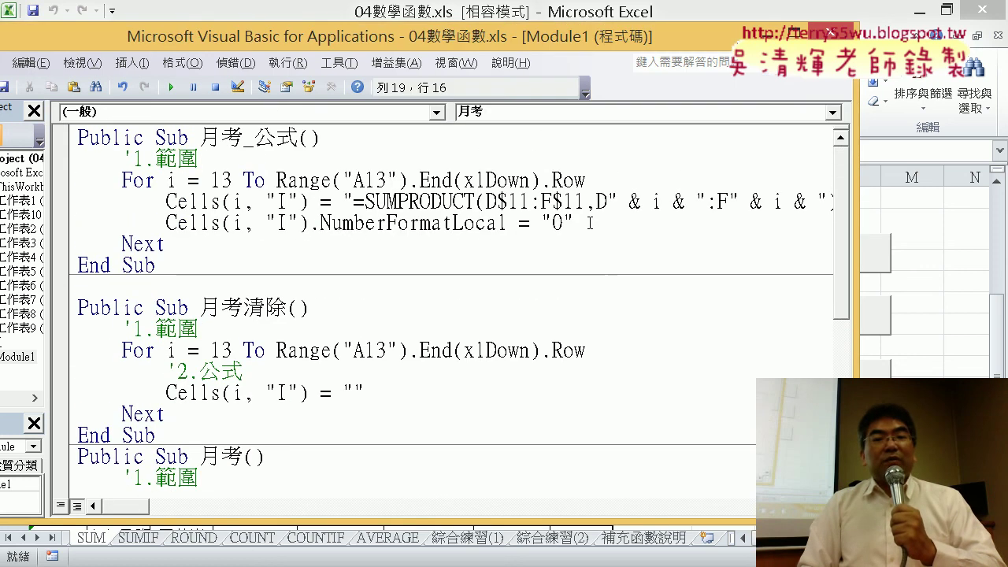
pyautogui.moveTo(590, 223); pyautogui.dragTo(167, 223)
pyautogui.rightClick(236, 208)
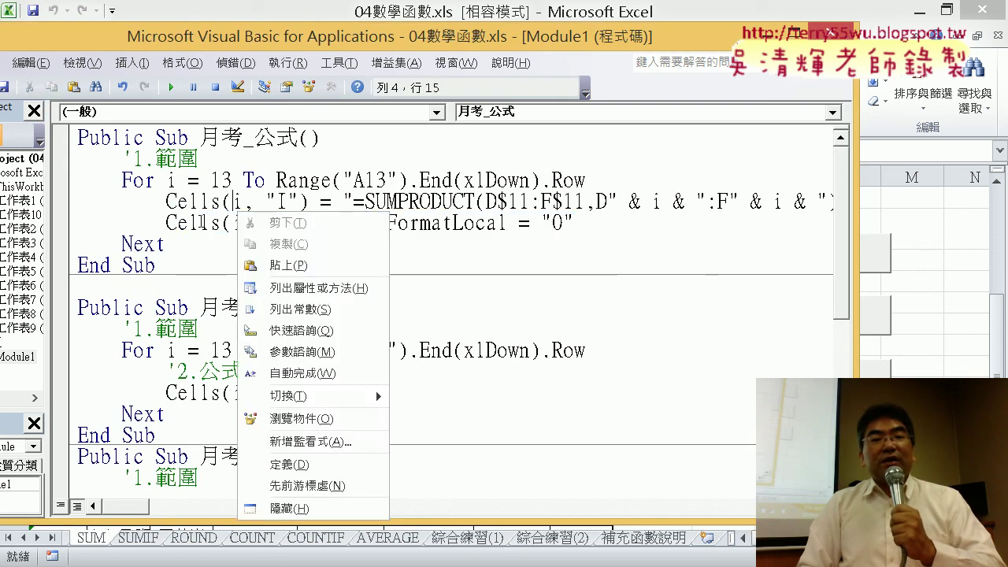
pyautogui.click(167, 223)
pyautogui.moveTo(167, 223); pyautogui.dragTo(588, 223)
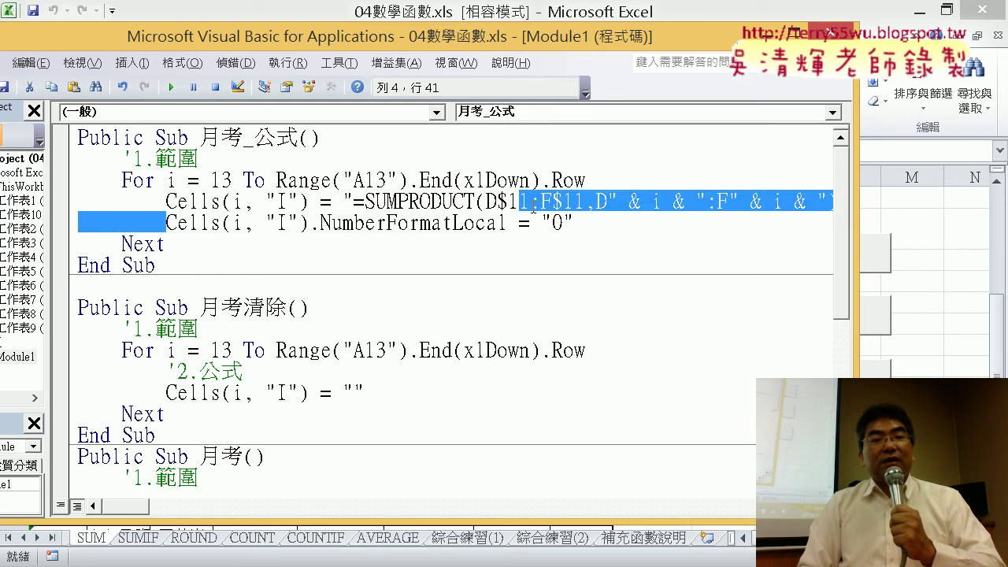
pyautogui.rightClick(519, 228)
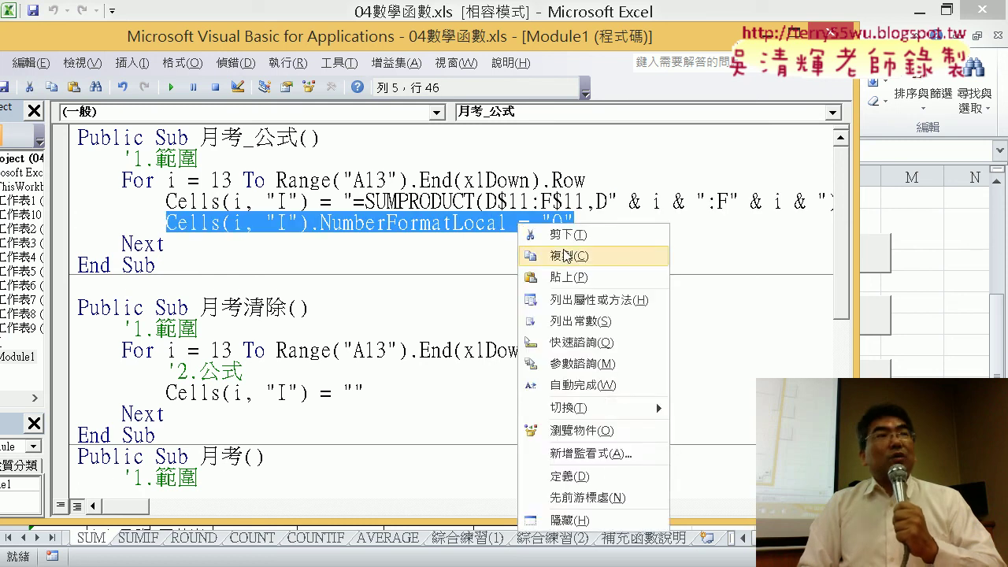
pyautogui.click(565, 249)
pyautogui.scroll(-4, 564, 250)
pyautogui.scroll(-1, 565, 250)
pyautogui.click(225, 224)
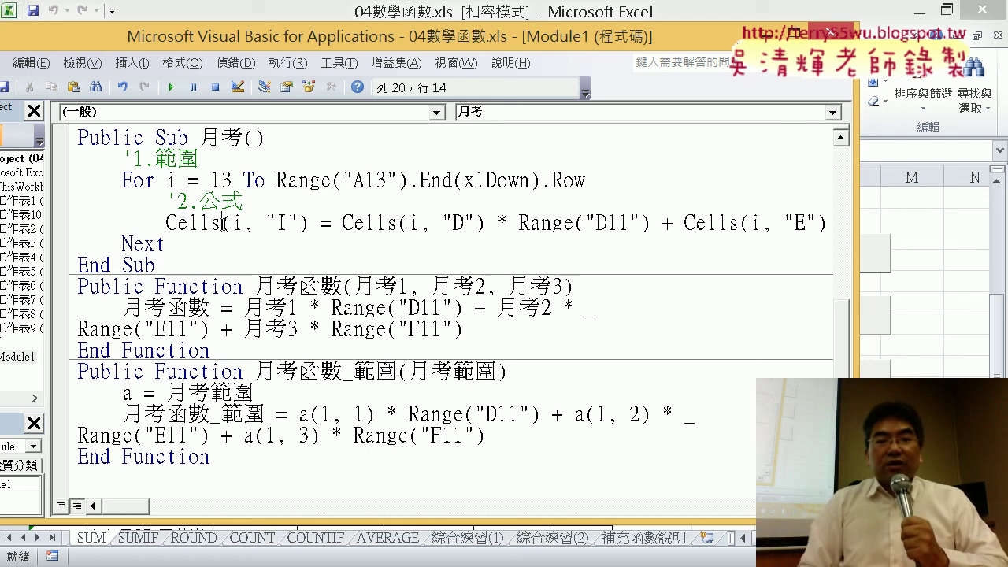
# - Read slide 94 on removing decimals with Round, then bring back the VBA editor
pyautogui.hotkey('alt', 'Tab')
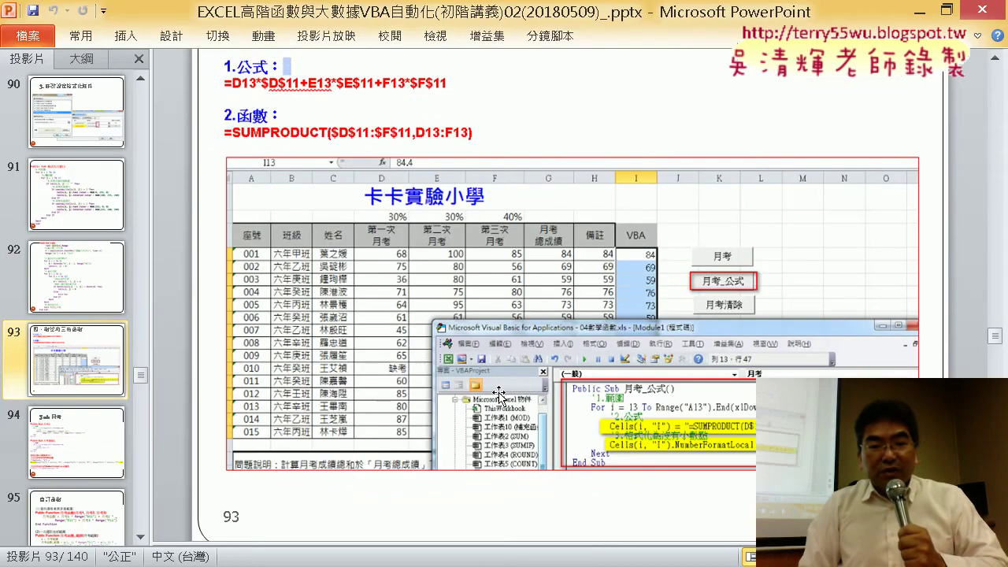
pyautogui.scroll(-5, 504, 375)
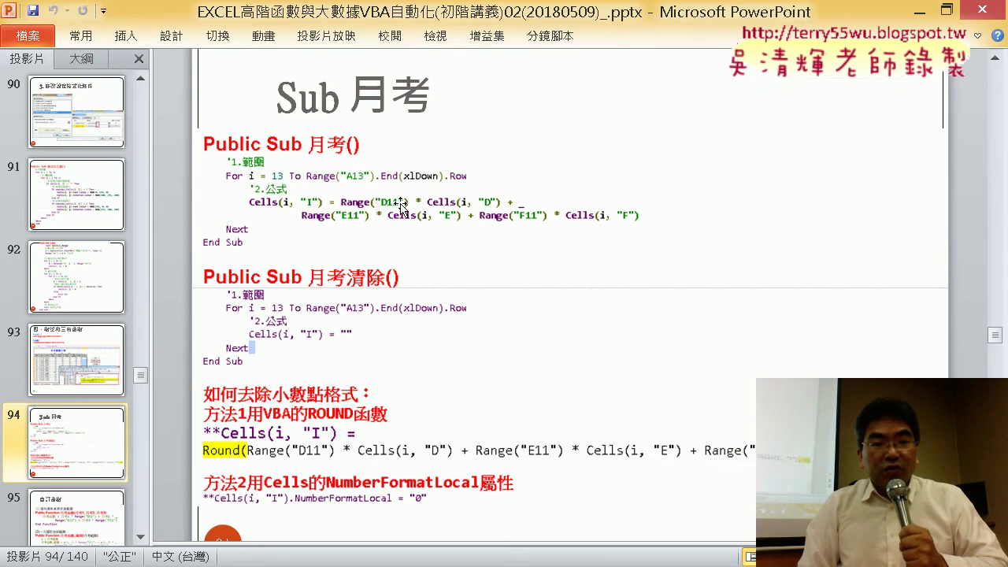
pyautogui.scroll(-1, 404, 210)
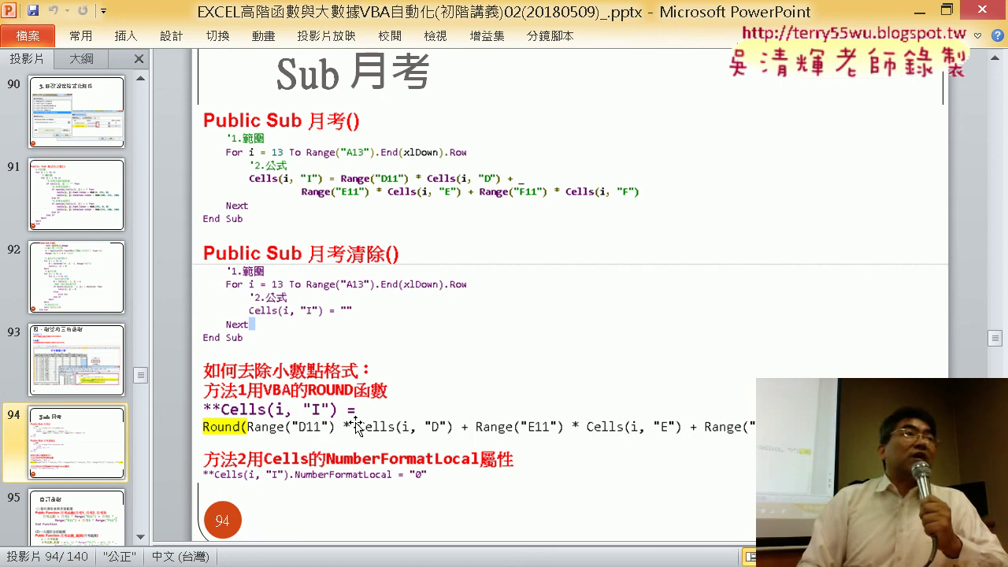
pyautogui.click(913, 19)
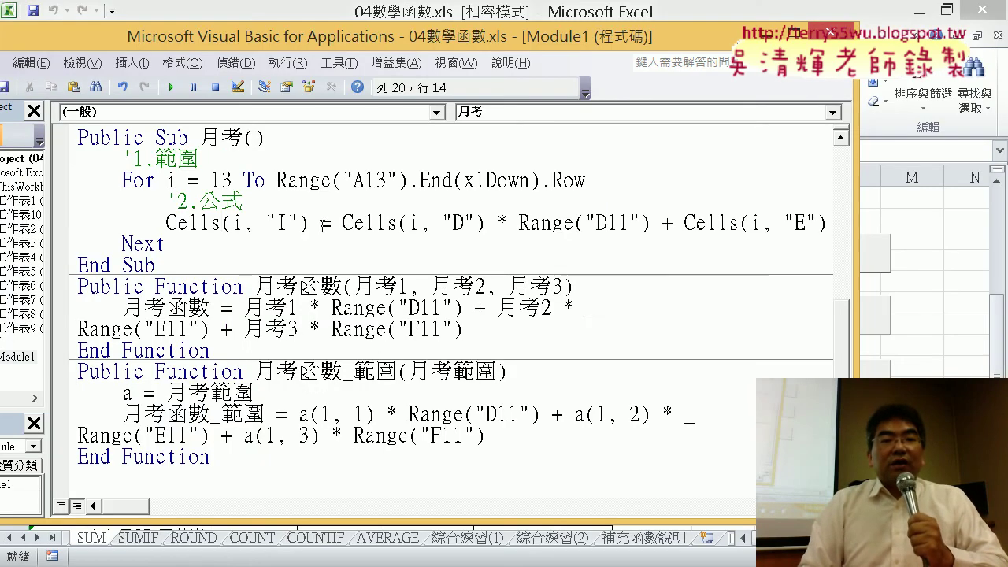
# - Wrap the Cells(i, "I") weighted-total formula in Round( ... ,0) for zero decimal places
pyautogui.moveTo(342, 223); pyautogui.dragTo(763, 234)
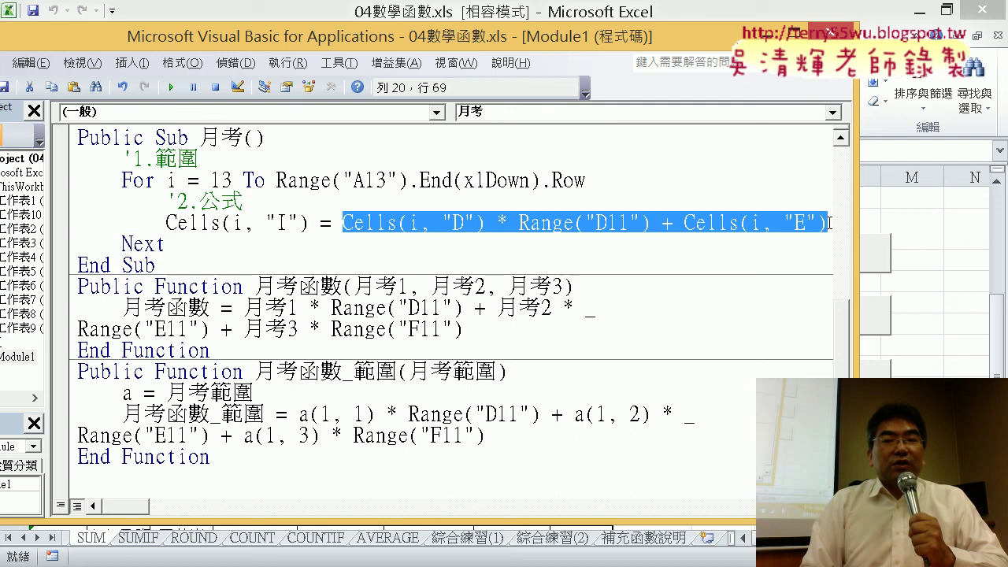
pyautogui.click(337, 223)
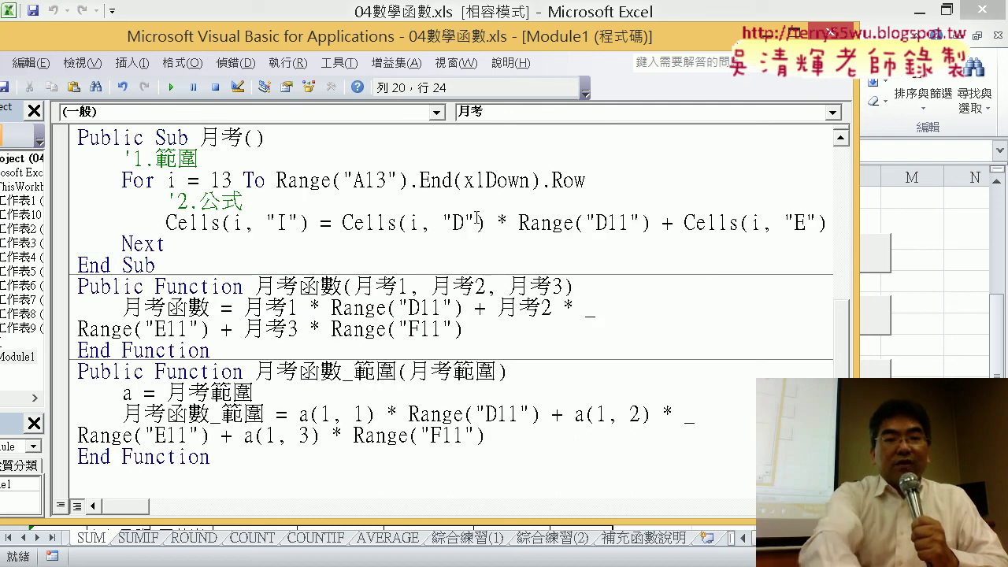
pyautogui.write('rou')
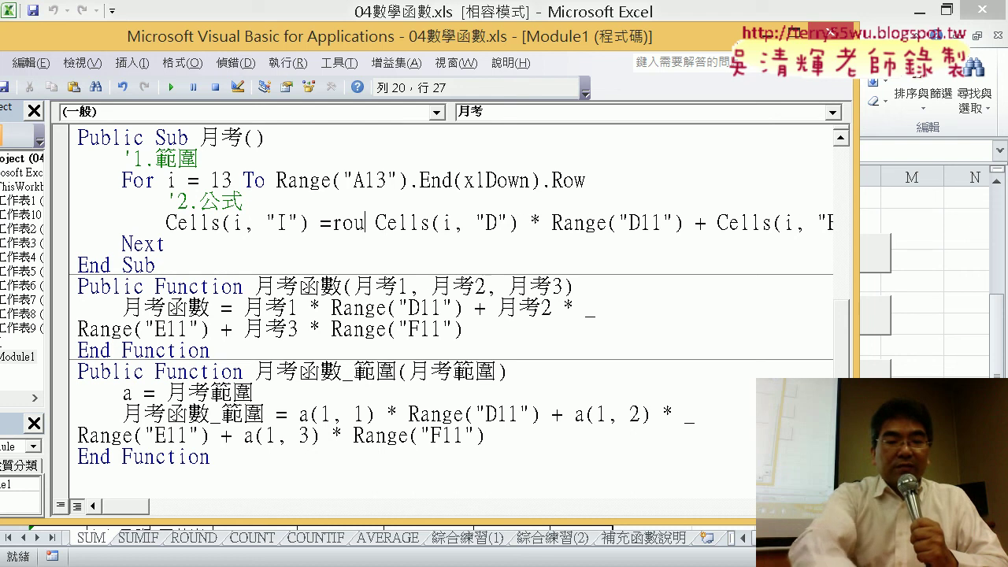
pyautogui.write('nd')
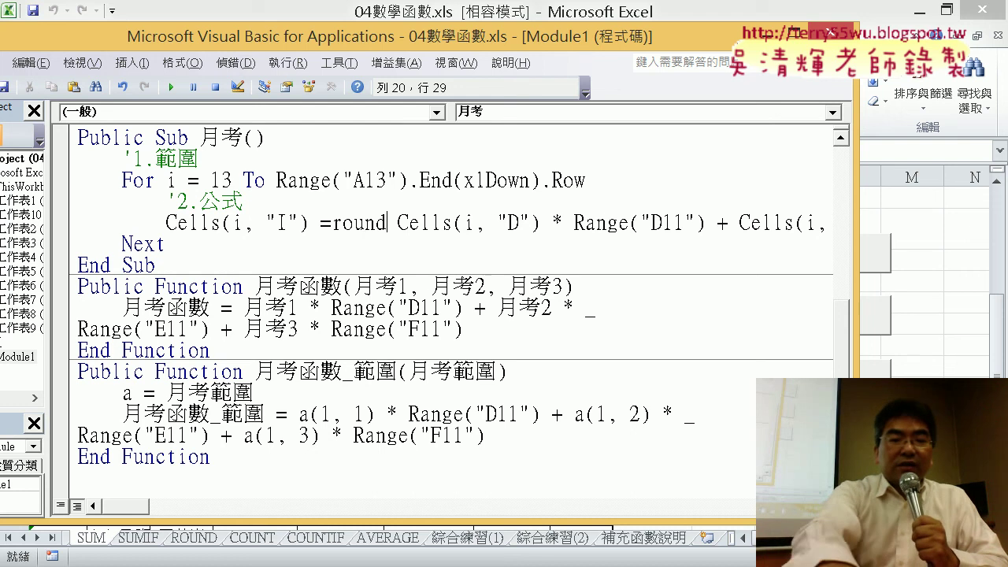
pyautogui.write('(')
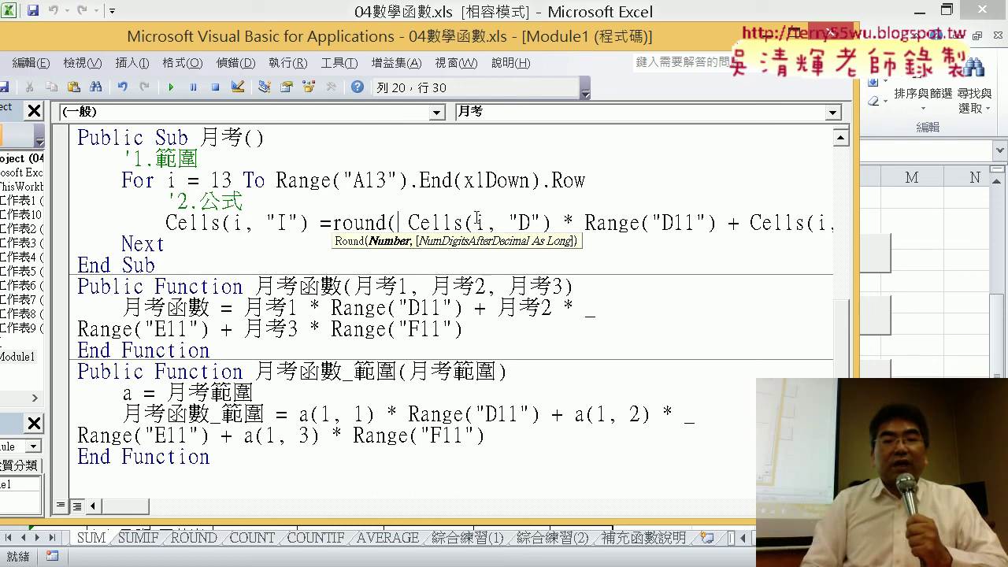
pyautogui.moveTo(397, 223); pyautogui.dragTo(342, 223)
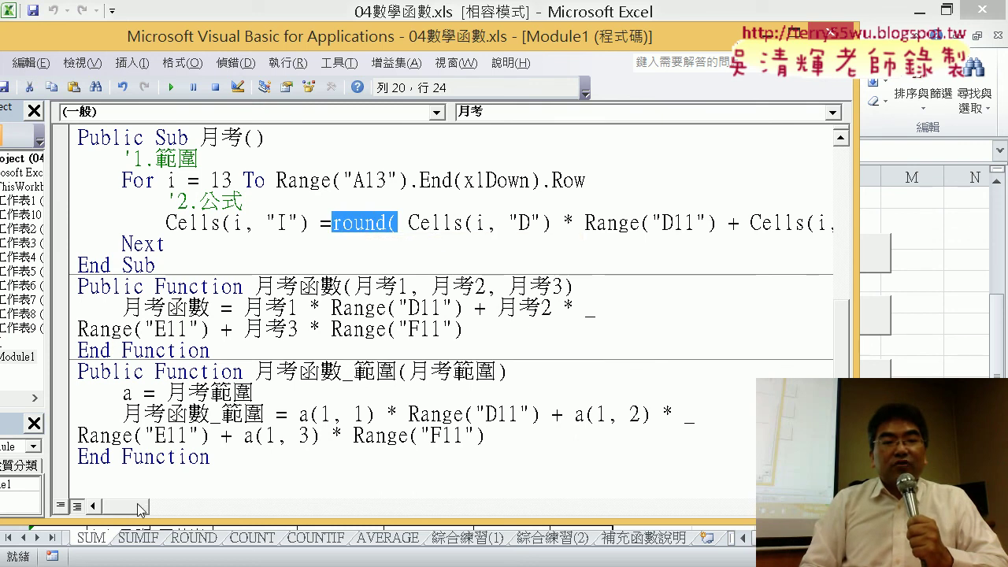
pyautogui.moveTo(138, 508); pyautogui.dragTo(203, 513)
pyautogui.click(404, 221)
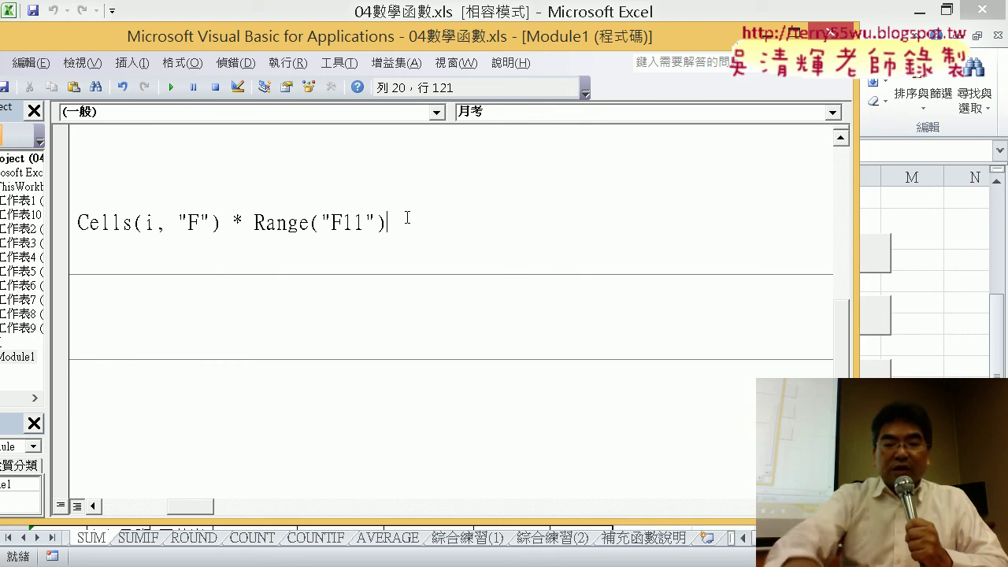
pyautogui.write(',')
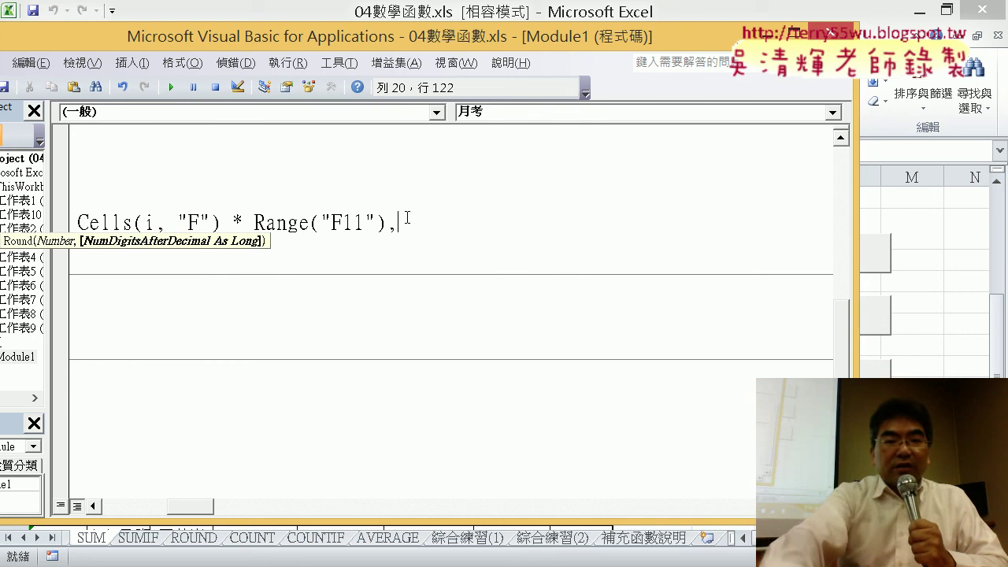
pyautogui.write('0')
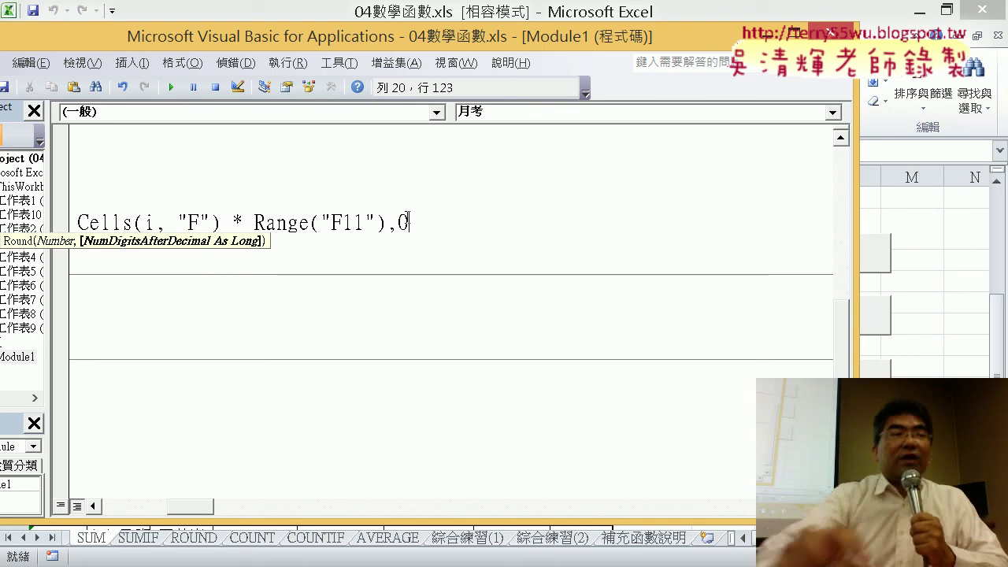
pyautogui.write(')')
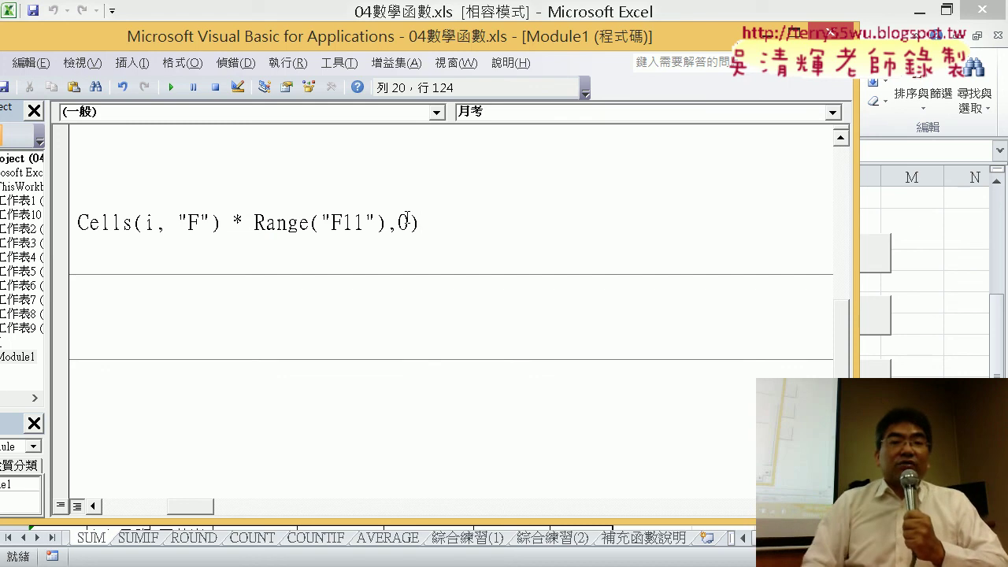
pyautogui.click(463, 193)
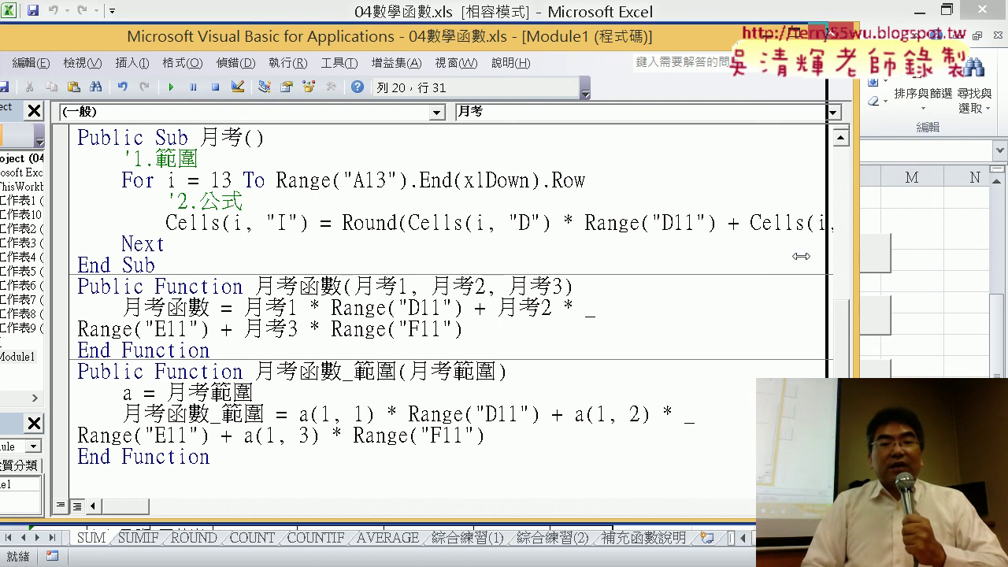
# - Rerun the 月考 macro with F5 and show I13:I27 with two decimal places
pyautogui.moveTo(852, 263); pyautogui.dragTo(548, 278)
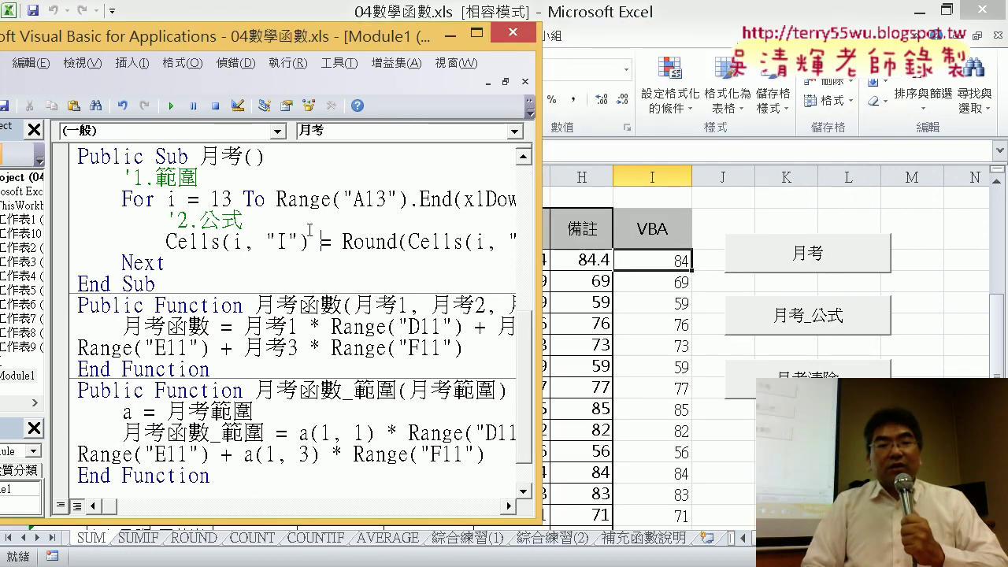
pyautogui.press('F5')
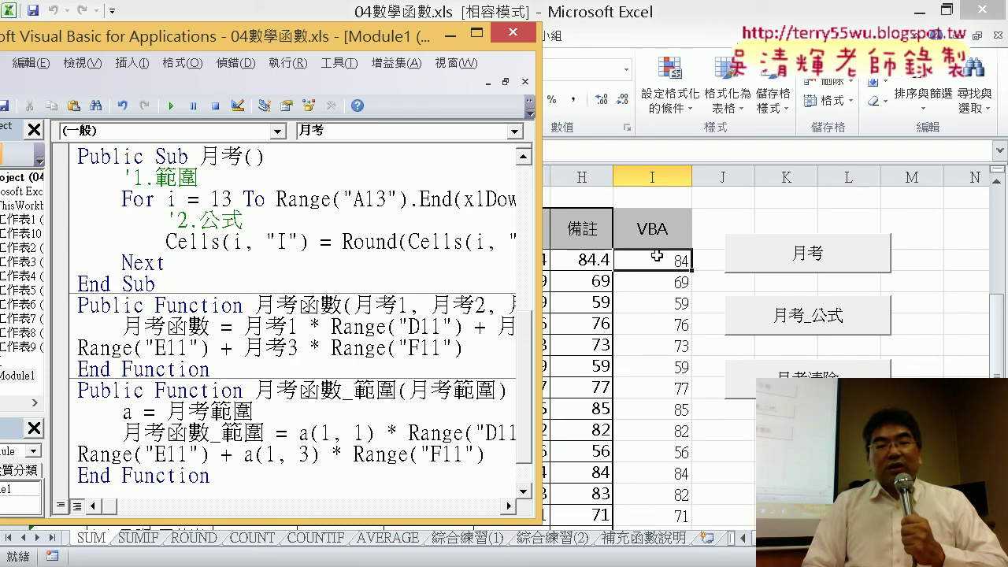
pyautogui.moveTo(656, 256); pyautogui.dragTo(669, 504)
pyautogui.scroll(4, 668, 465)
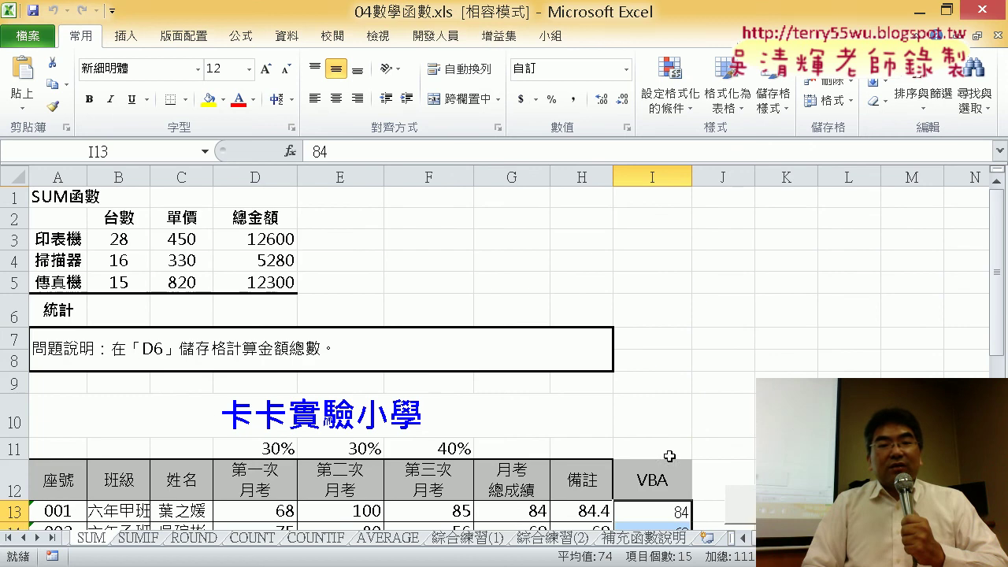
pyautogui.scroll(-2, 661, 375)
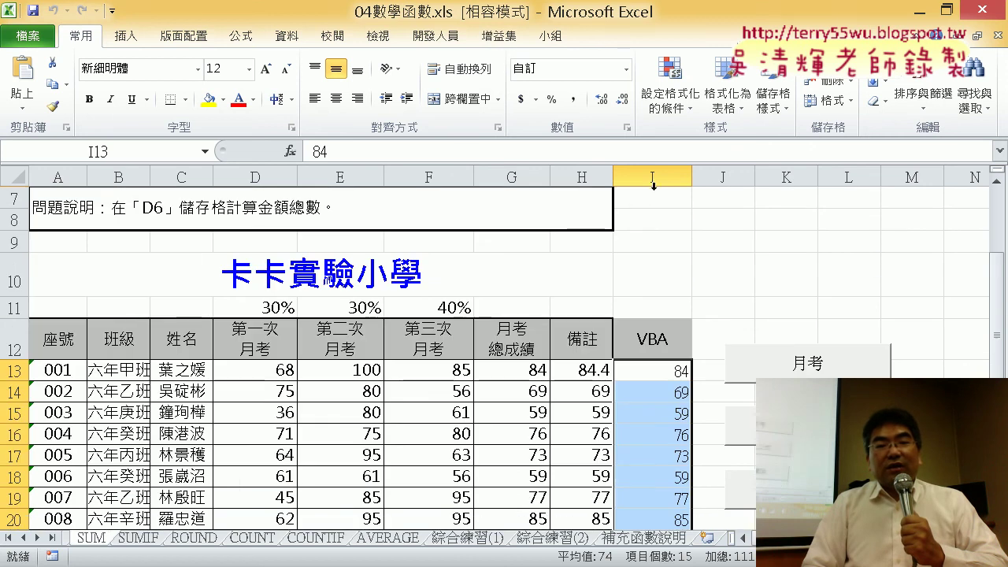
pyautogui.click(603, 101)
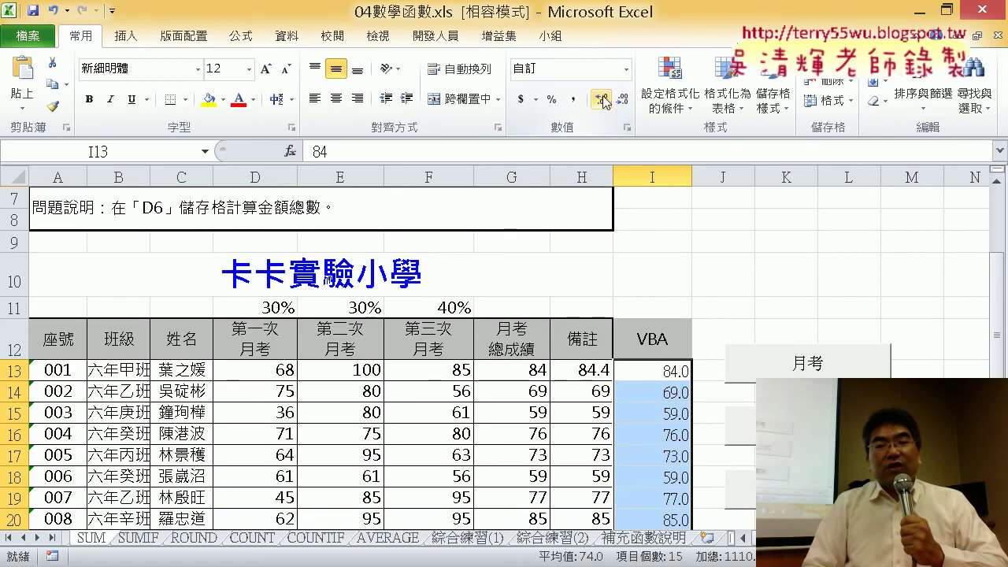
pyautogui.click(603, 100)
pyautogui.scroll(-2, 659, 207)
pyautogui.scroll(1, 659, 207)
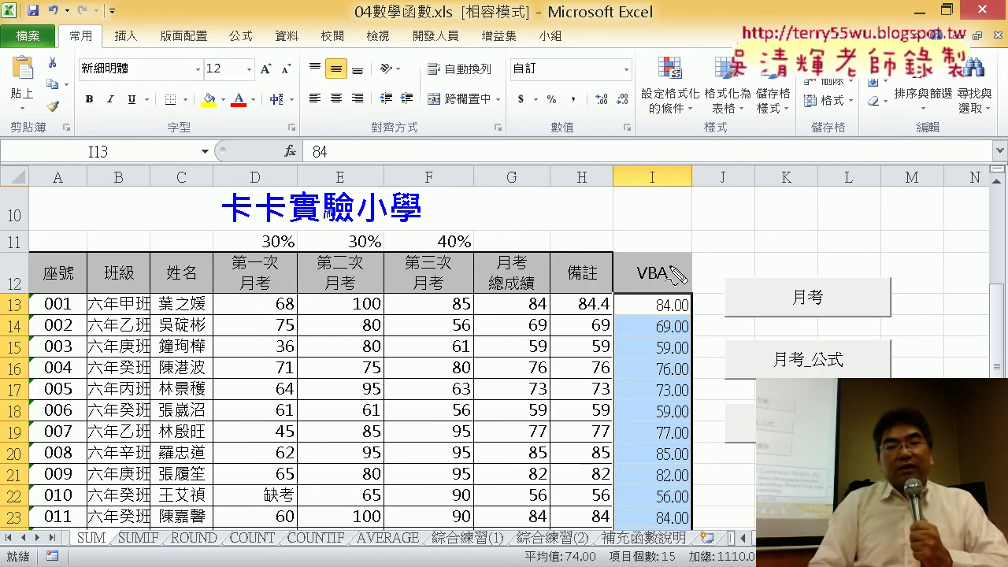
# - Briefly mark the 84.00 result in I13, then return to the PowerPoint slides
pyautogui.moveTo(693, 313); pyautogui.dragTo(663, 314)
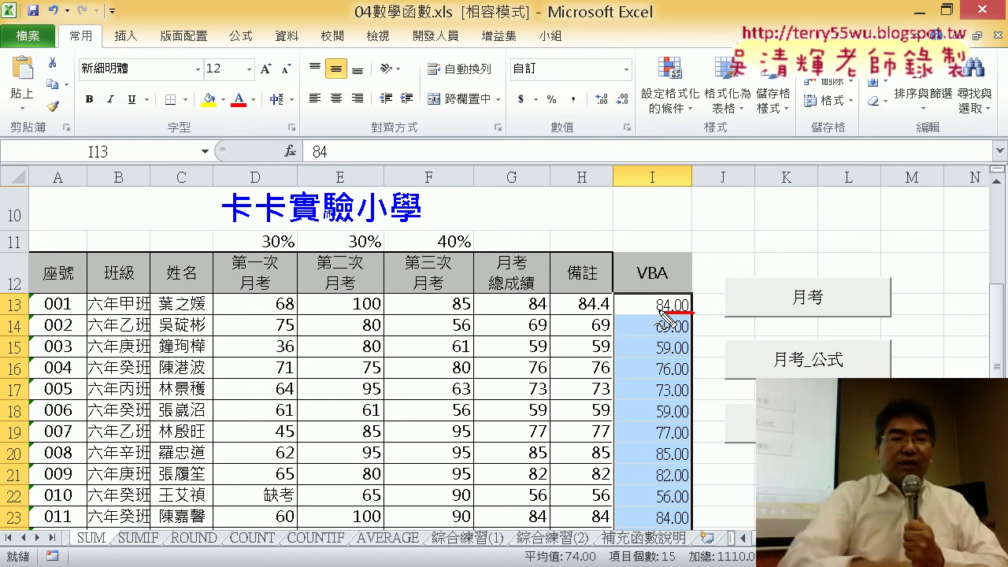
pyautogui.press('Escape')
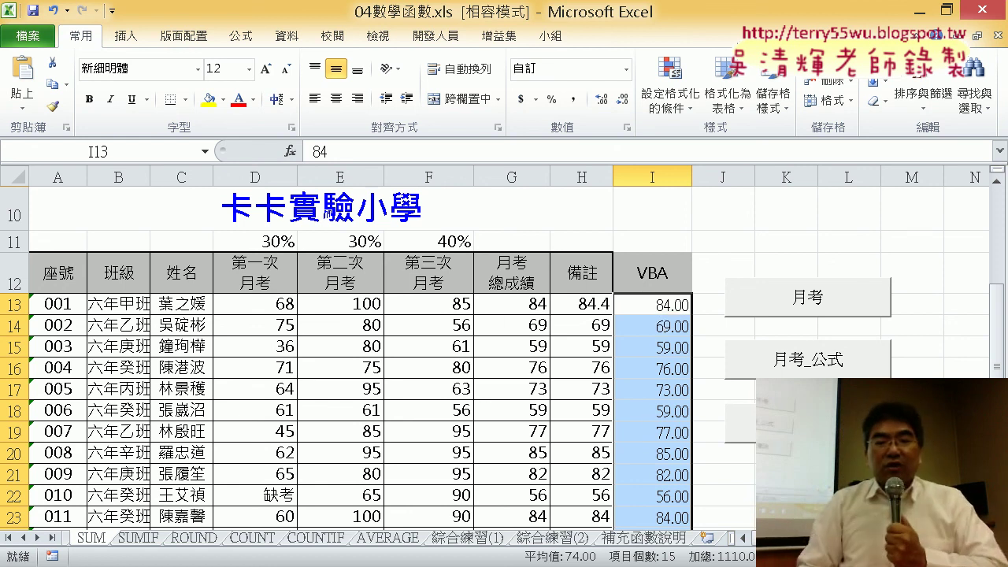
pyautogui.hotkey('alt', 'Tab')
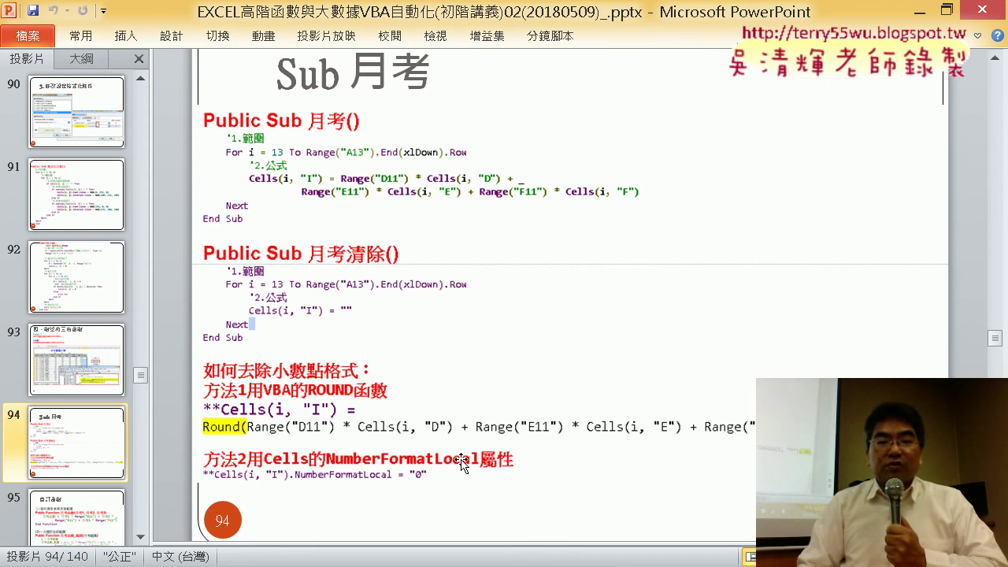